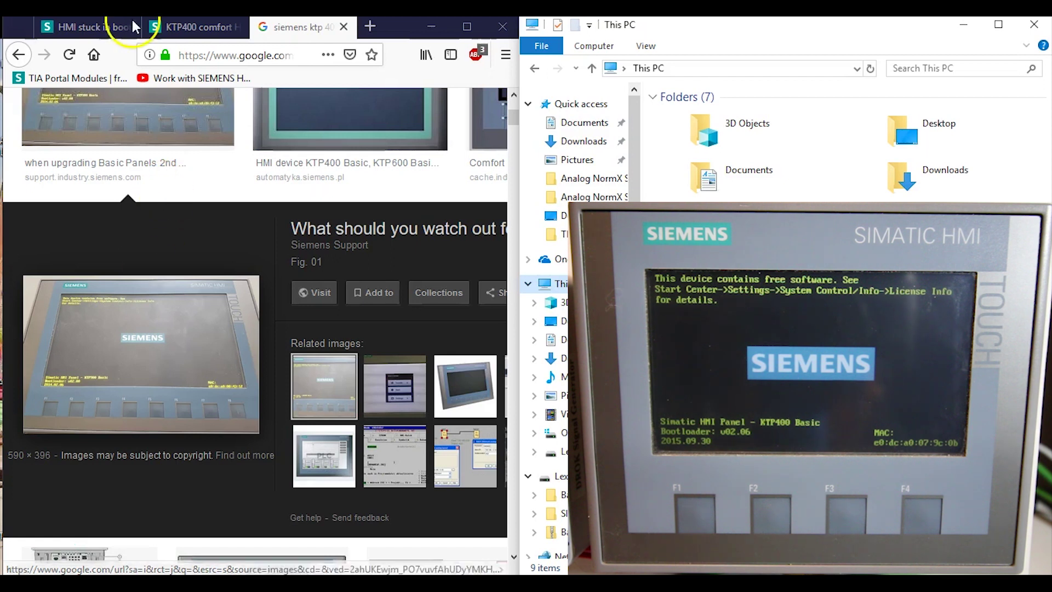
Maximize Firefox and bring up the 'HMI stuck in bootloader screen: how to fix?' thread
left_click(181, 28)
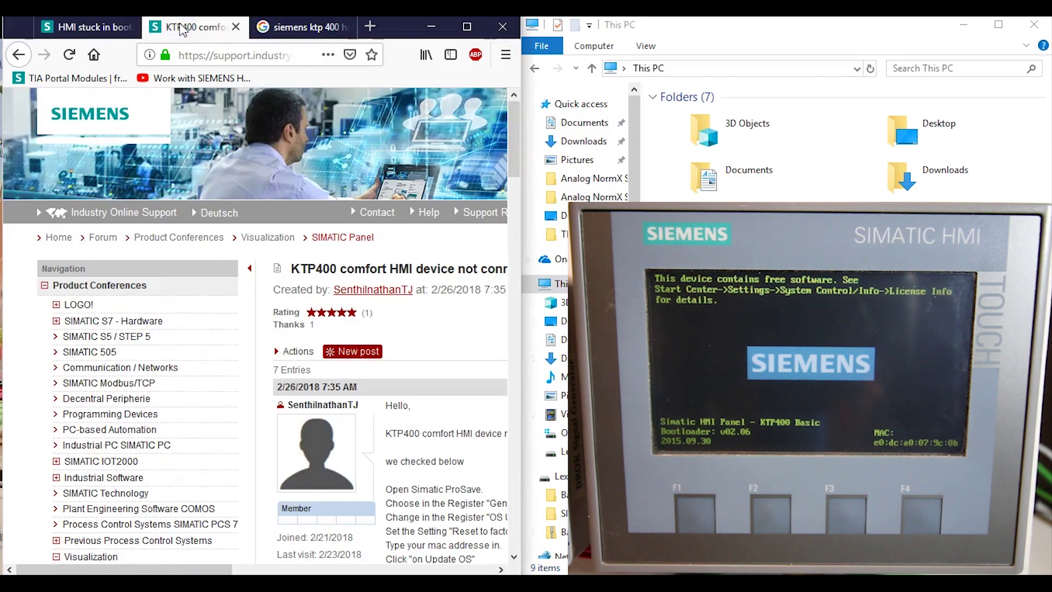
left_click(467, 27)
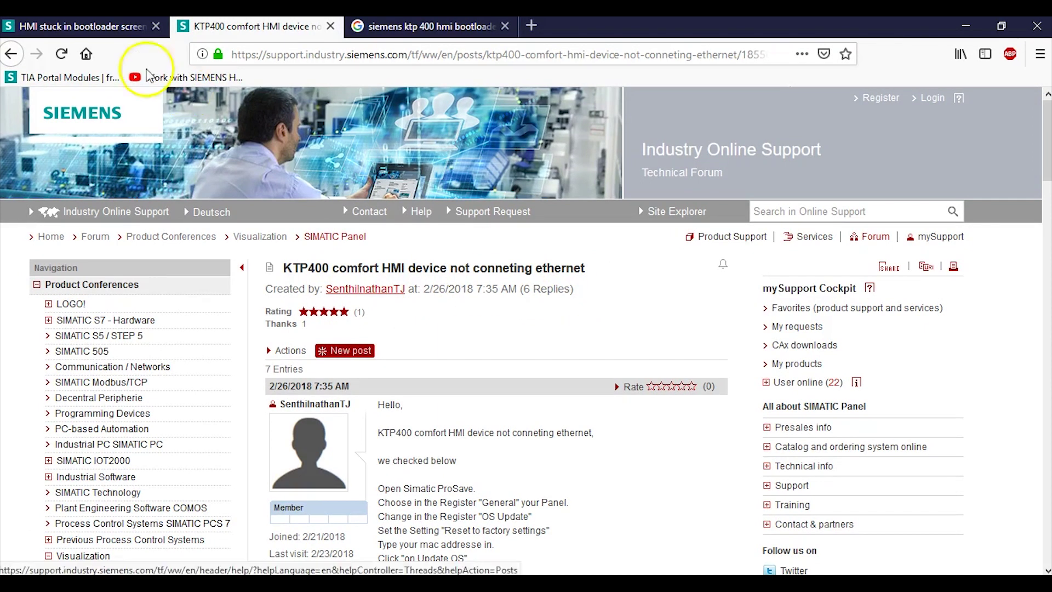
left_click(65, 29)
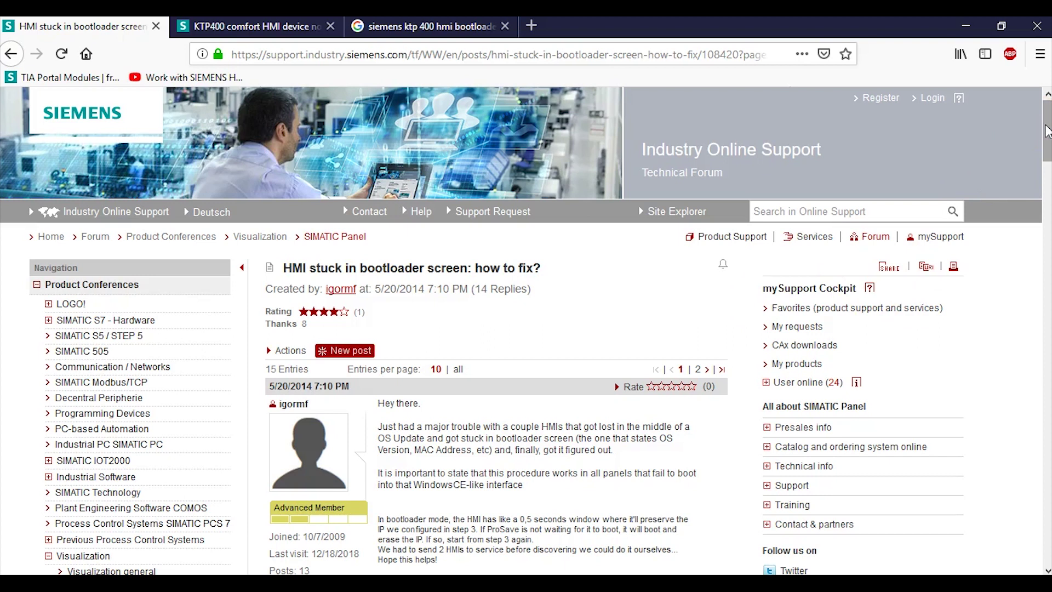
left_click_drag(1047, 131, 1047, 155)
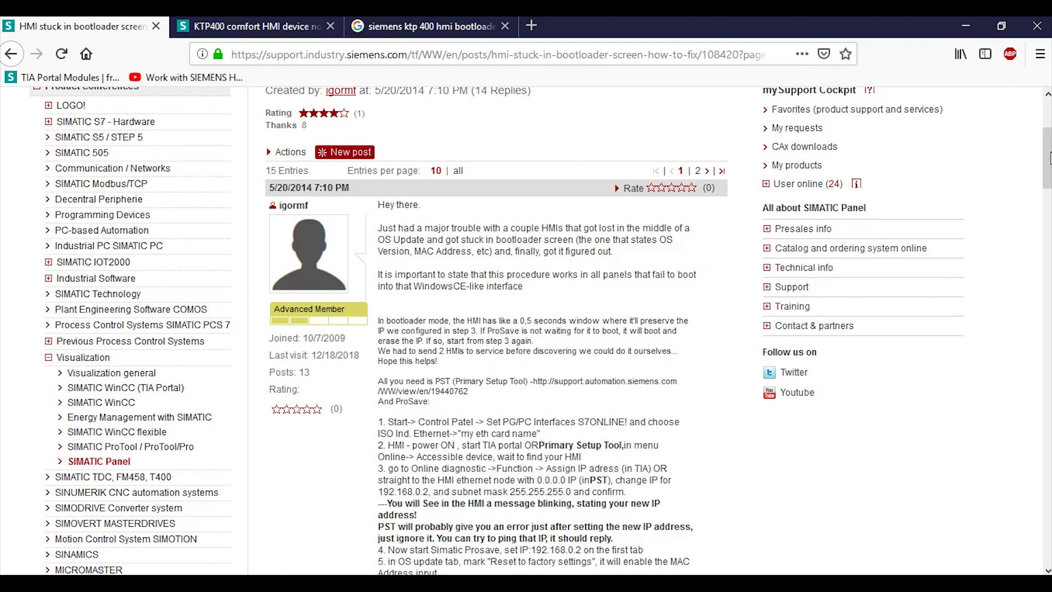
left_click(1048, 154)
left_click_drag(1048, 155, 1049, 177)
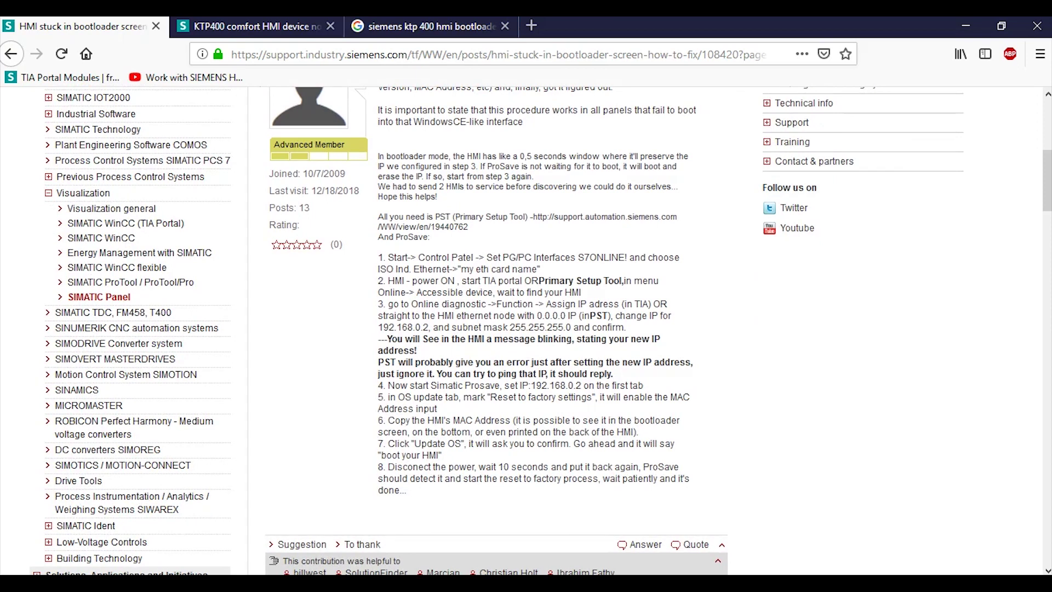
left_click(1046, 175)
left_click_drag(1047, 179, 1047, 239)
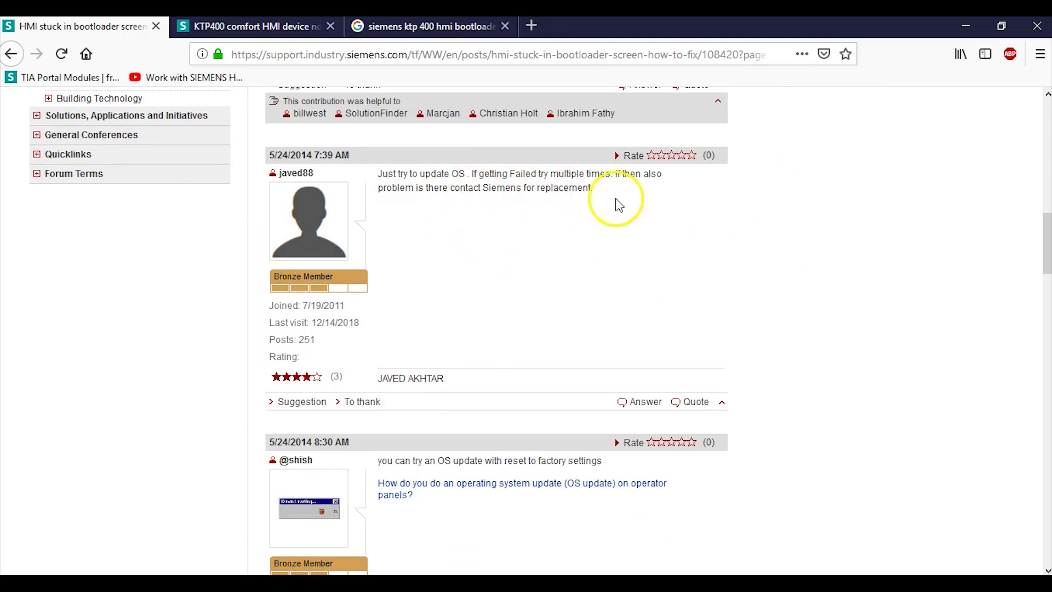
left_click(1047, 241)
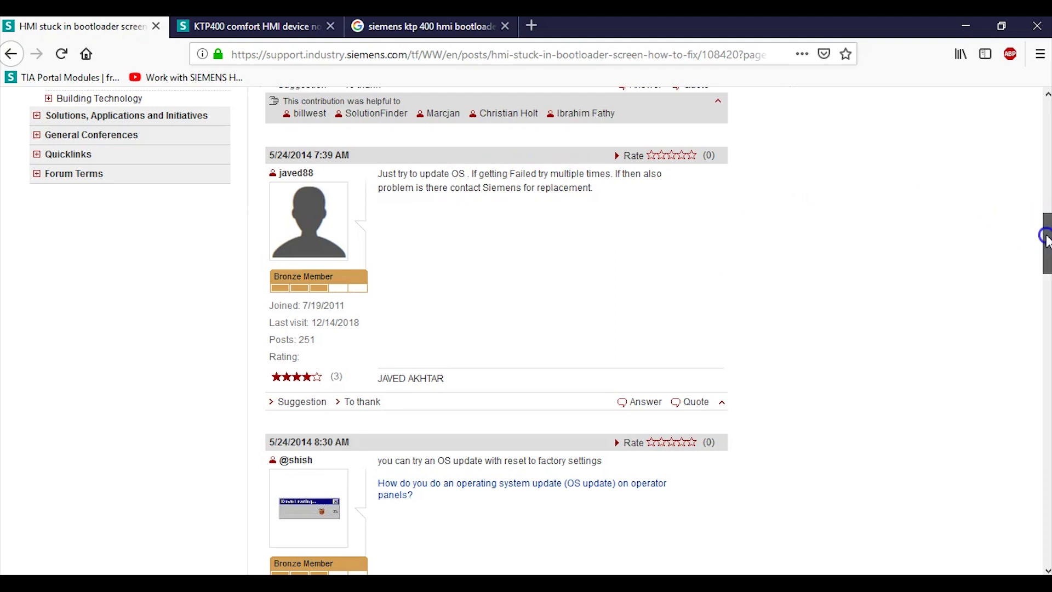
left_click_drag(1047, 241, 1047, 287)
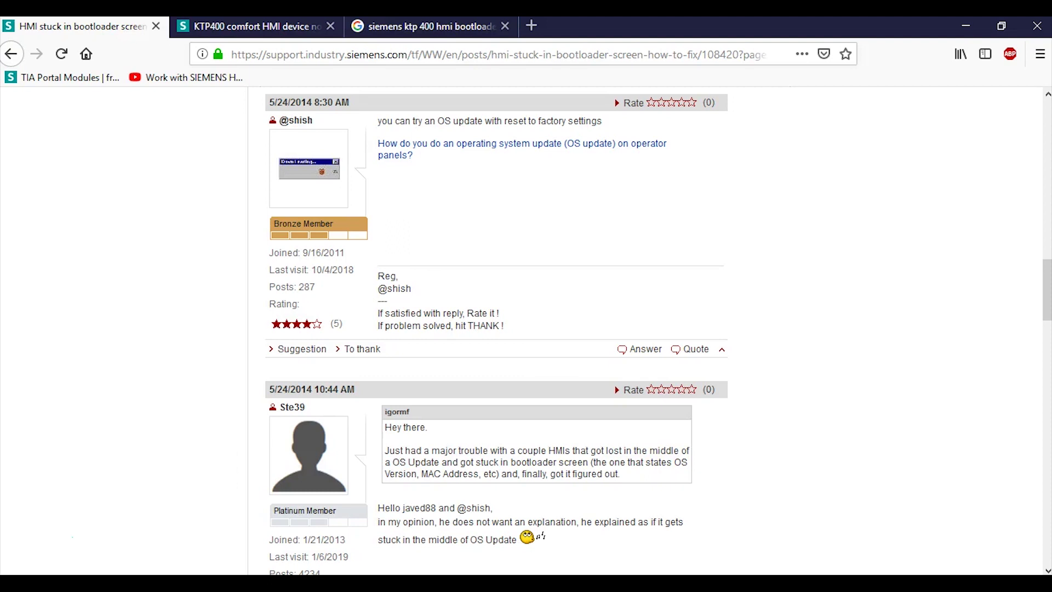
Launch SIMATIC ProSave from the Siemens Automation Start-menu folder and focus its IP address field
key("super")
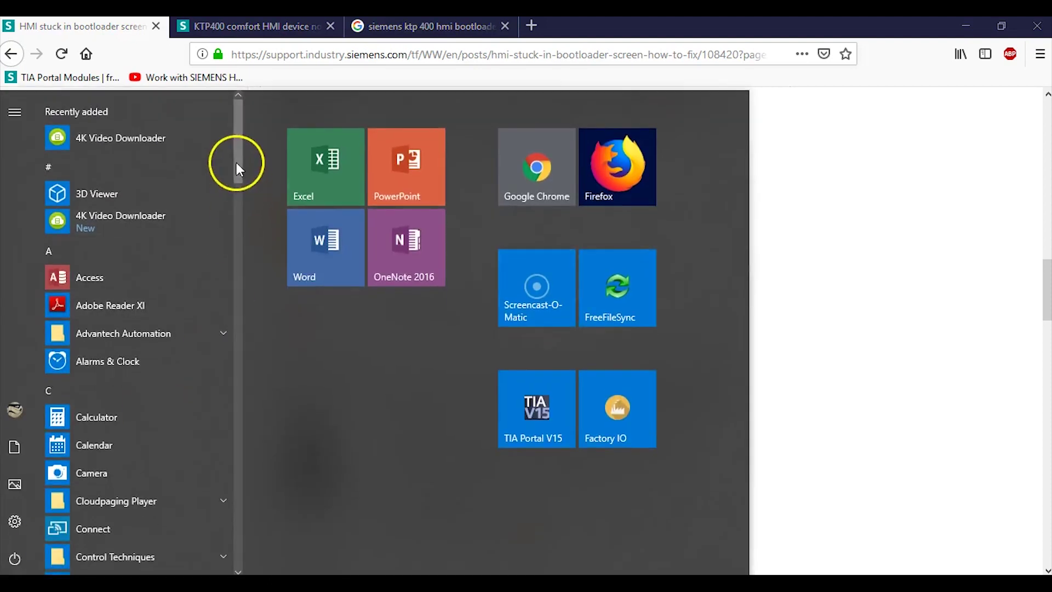
left_click_drag(236, 162, 240, 432)
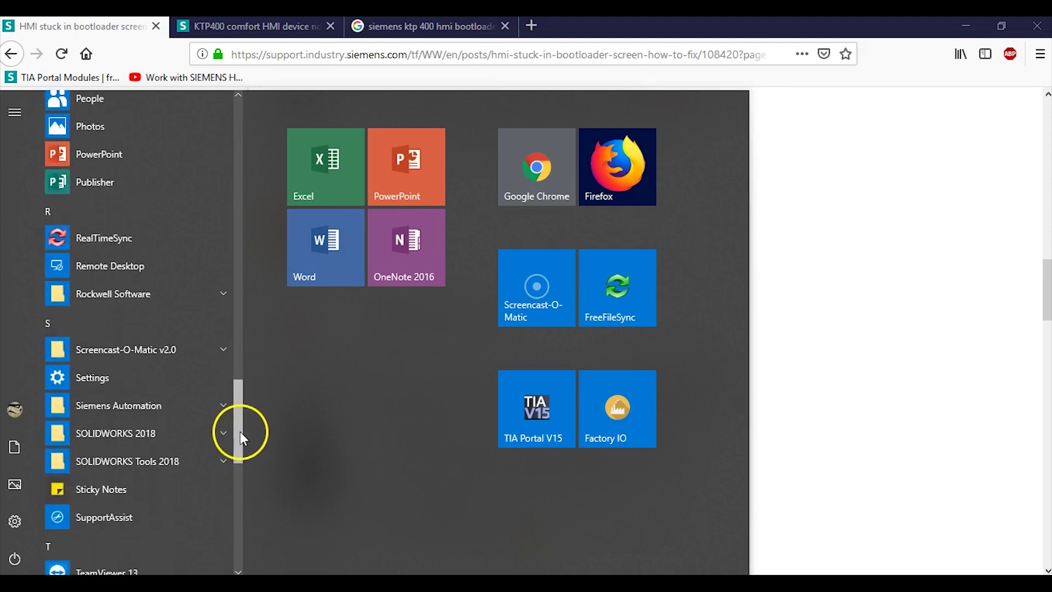
left_click(217, 406)
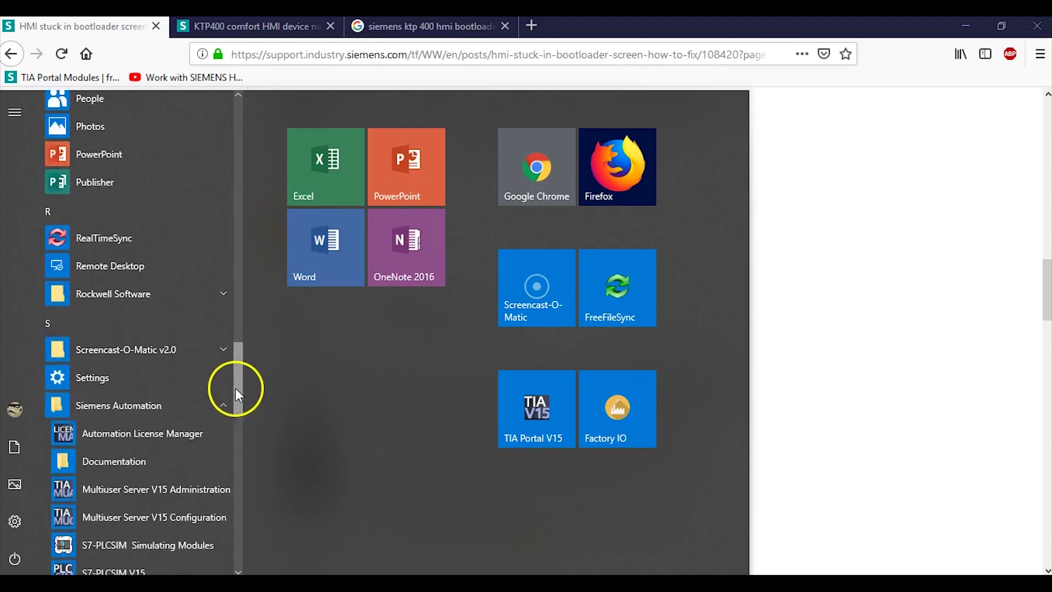
left_click_drag(235, 388, 237, 420)
left_click(127, 404)
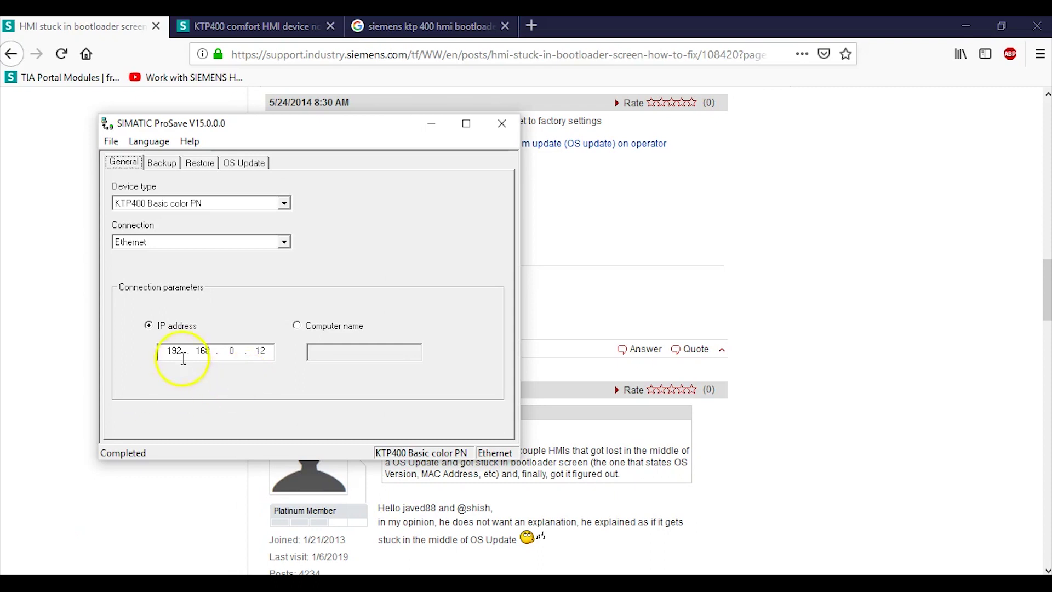
left_click(185, 353)
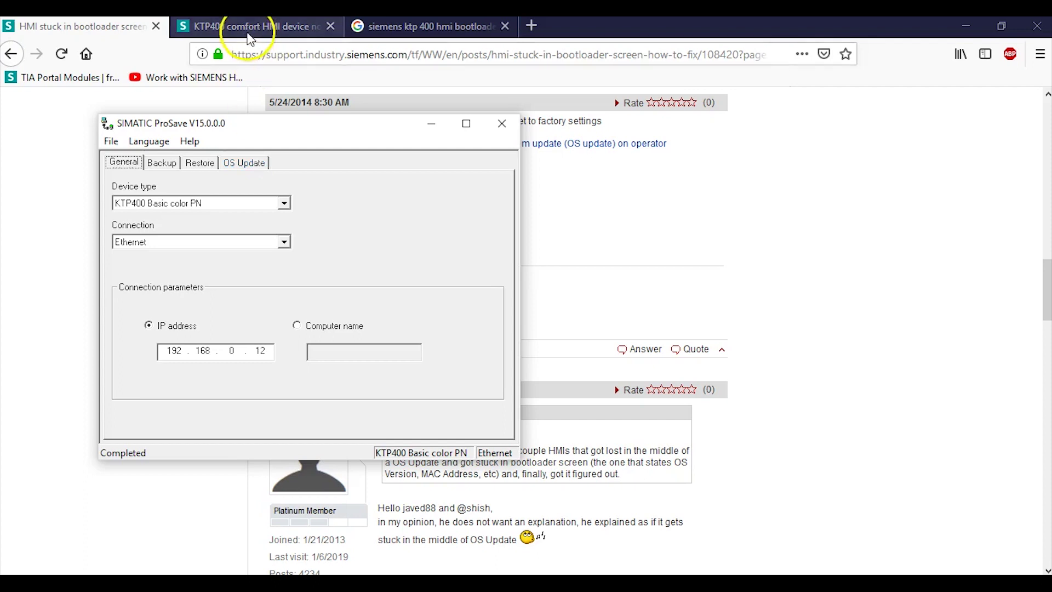
Go back to the KTP400 comfort thread and scroll to the Wizard reply linking USB Recovery
left_click(250, 29)
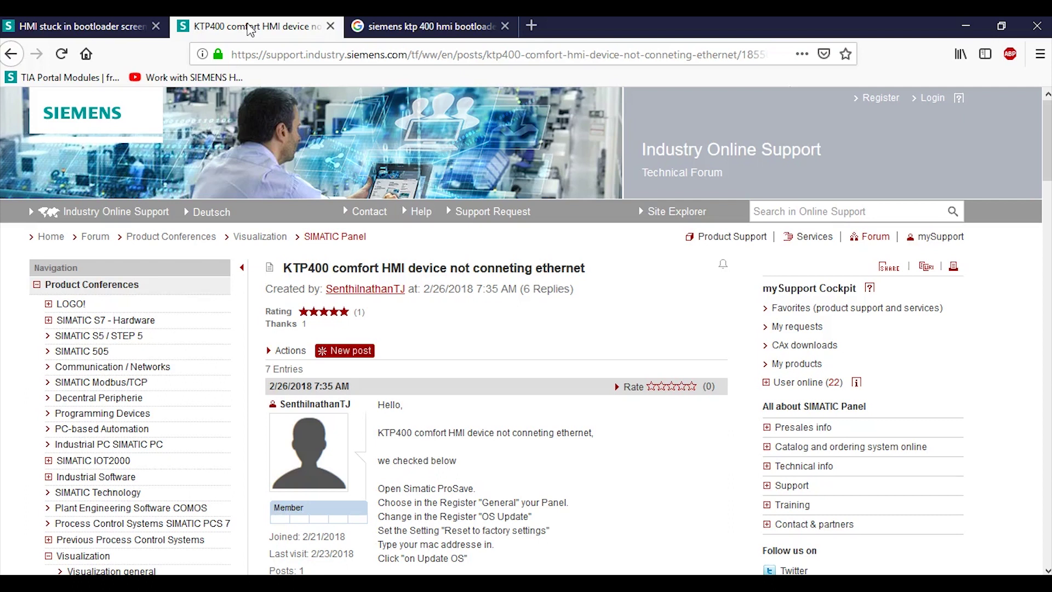
left_click(1048, 139)
left_click_drag(1048, 139, 1047, 188)
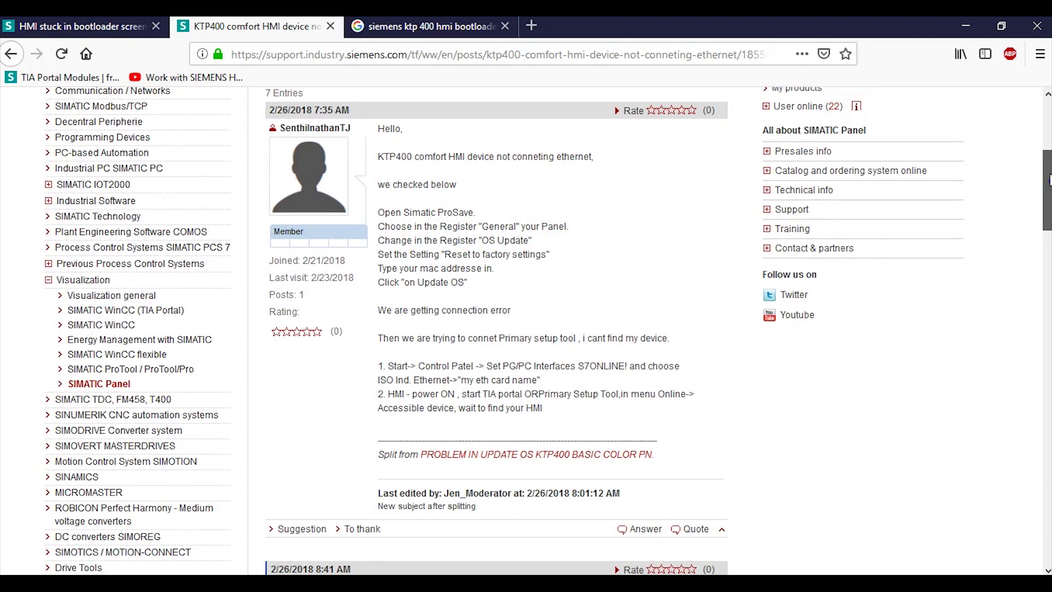
left_click_drag(1049, 181, 1048, 280)
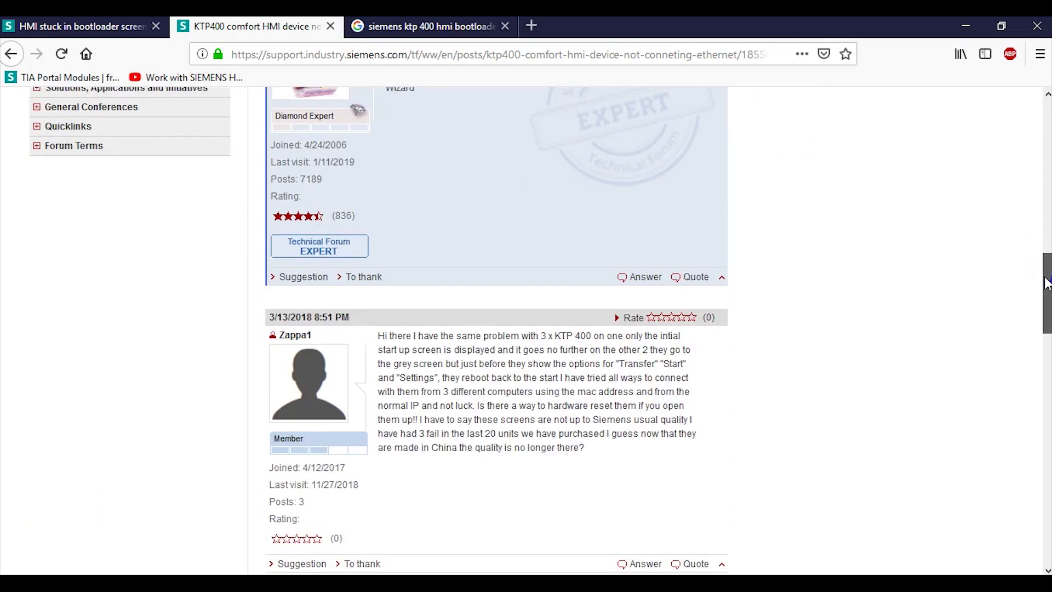
scroll(1047, 283, "down", 3)
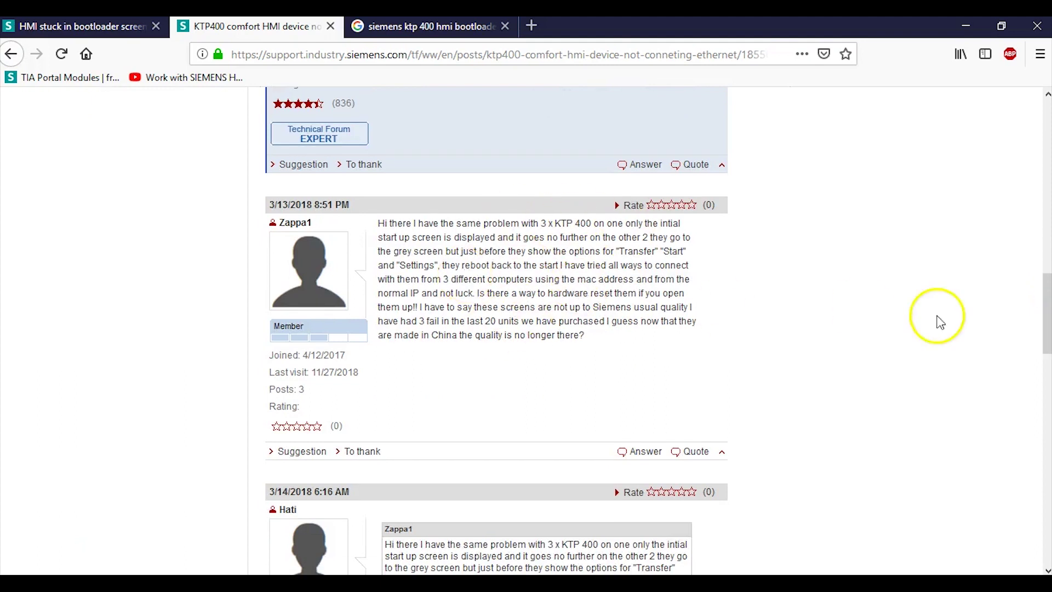
left_click_drag(1047, 290, 1044, 404)
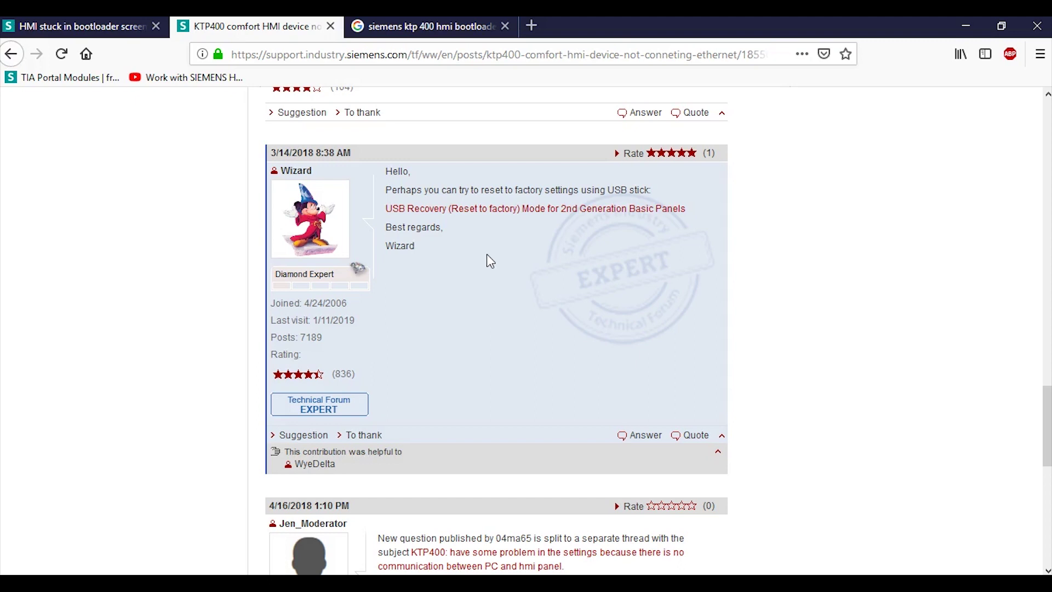
left_click(433, 215)
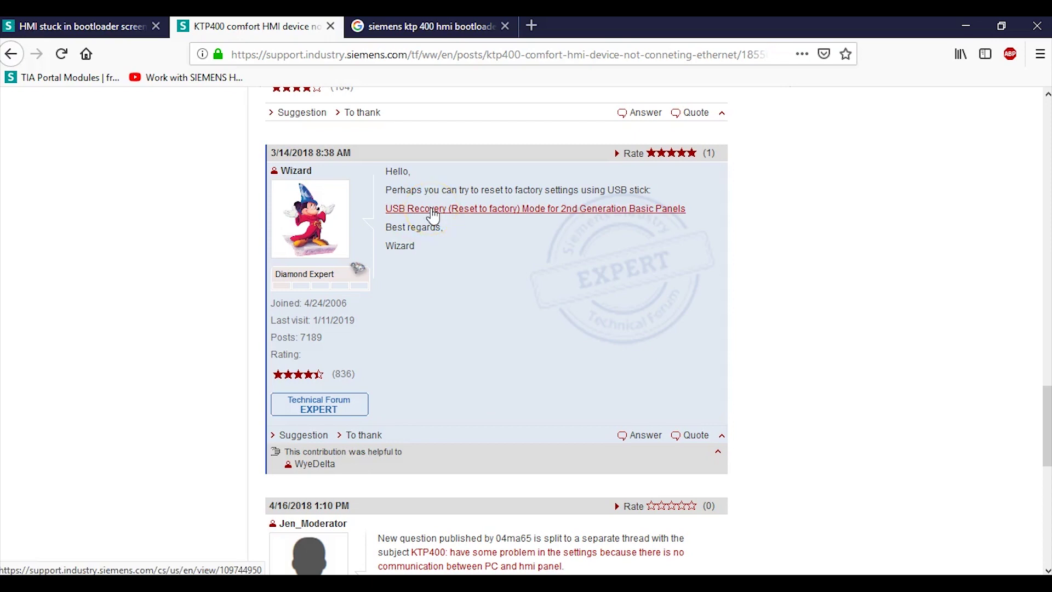
Open the USB Recovery (Reset to factory) Mode article and highlight its FAT32 requirement line
left_click(433, 215)
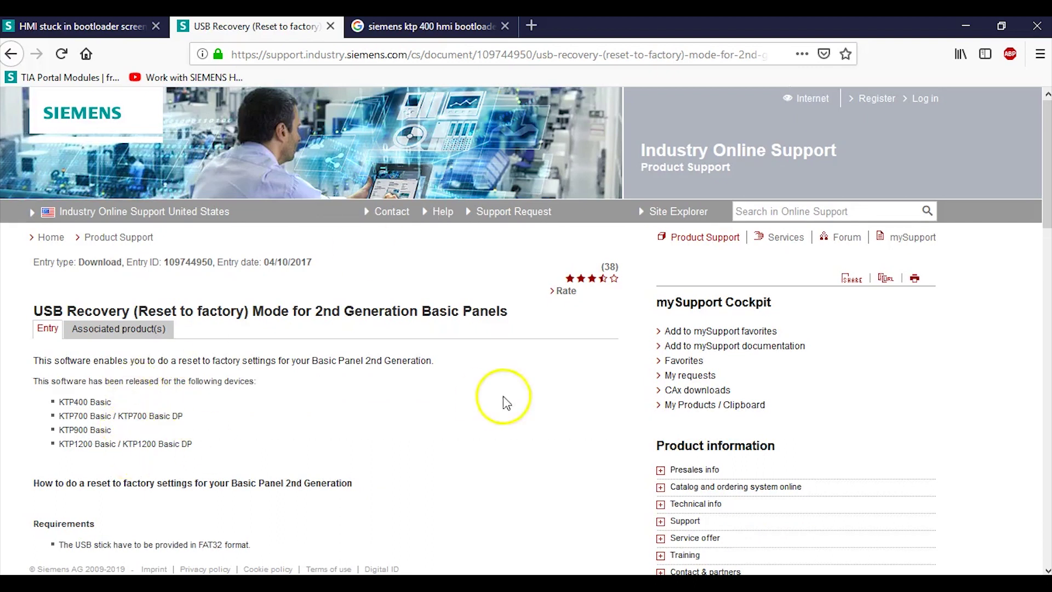
left_click(1046, 156)
left_click_drag(1045, 156, 1045, 278)
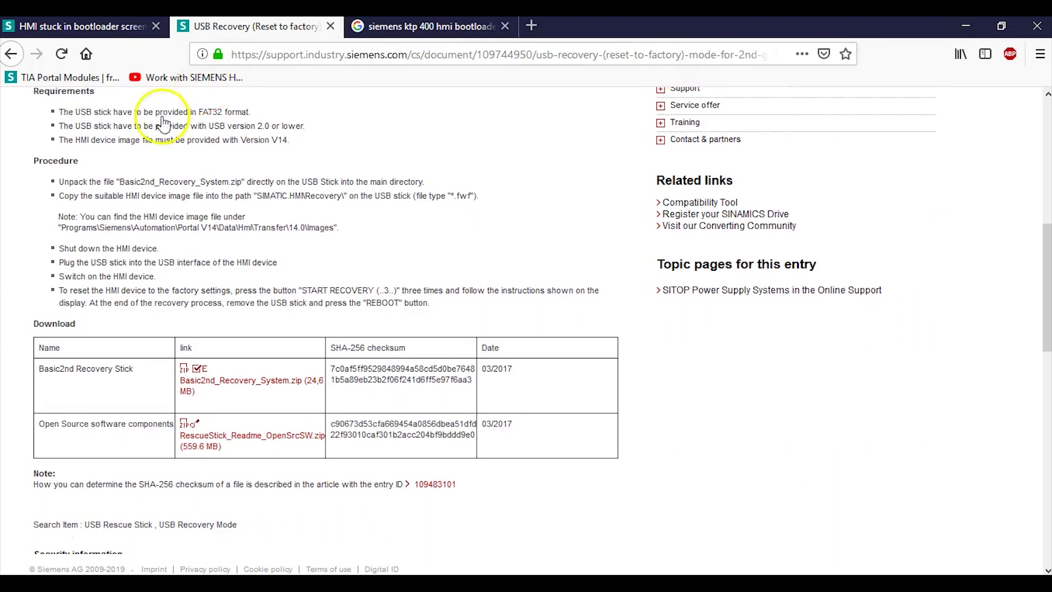
left_click_drag(59, 113, 270, 119)
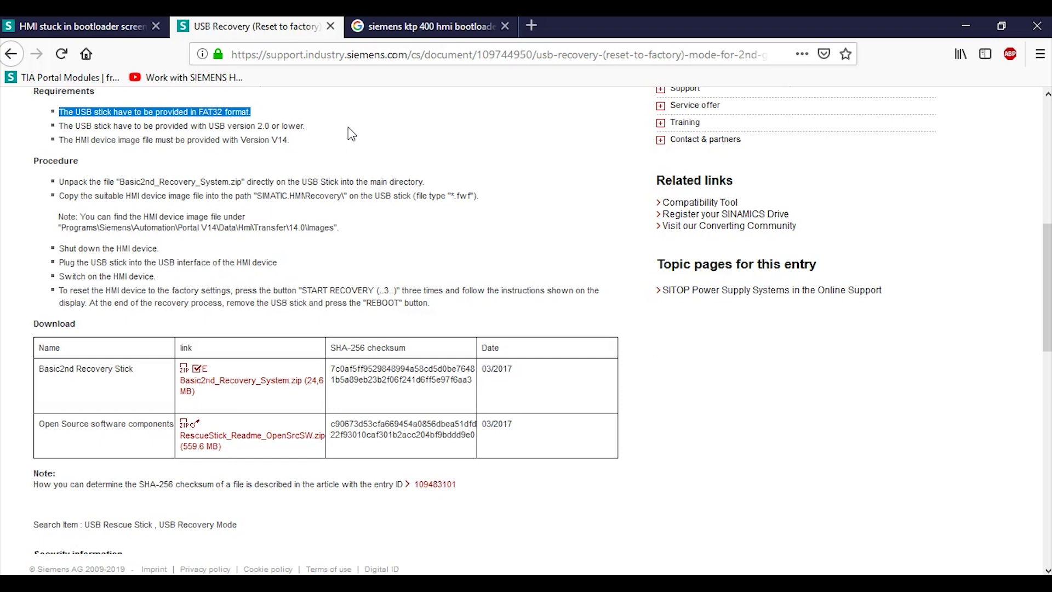
left_click(378, 139)
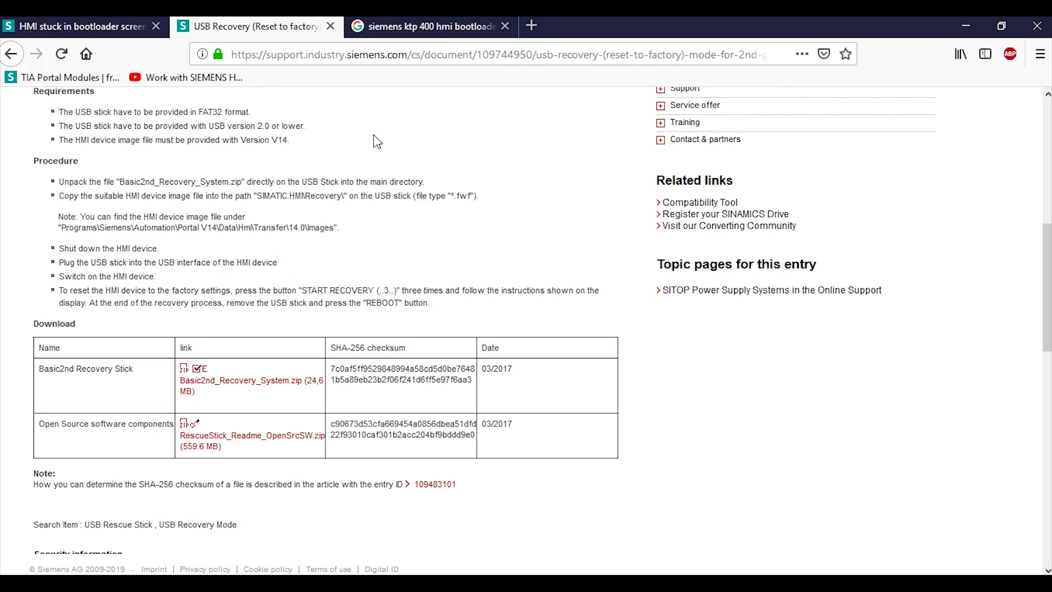
Check in Lexar (D:) drive properties that the stick uses FAT32, then go back
left_click(306, 580)
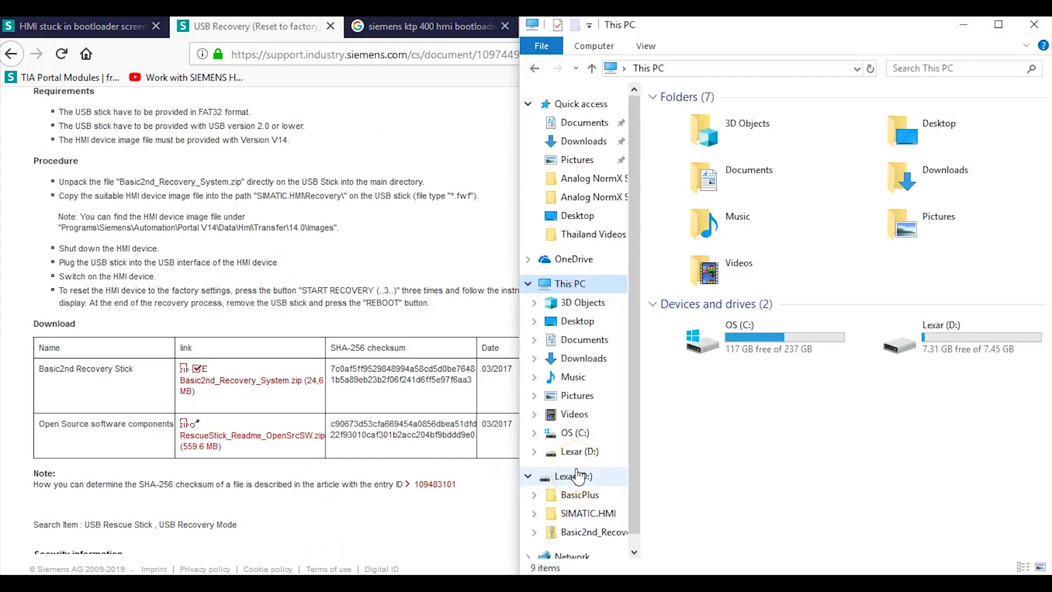
left_click(574, 458)
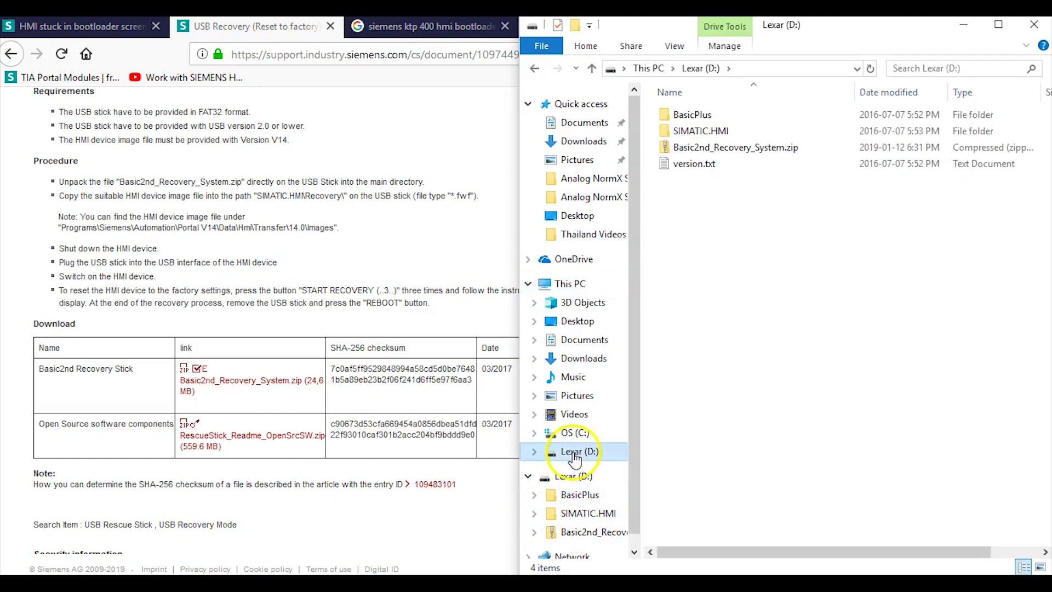
right_click(573, 458)
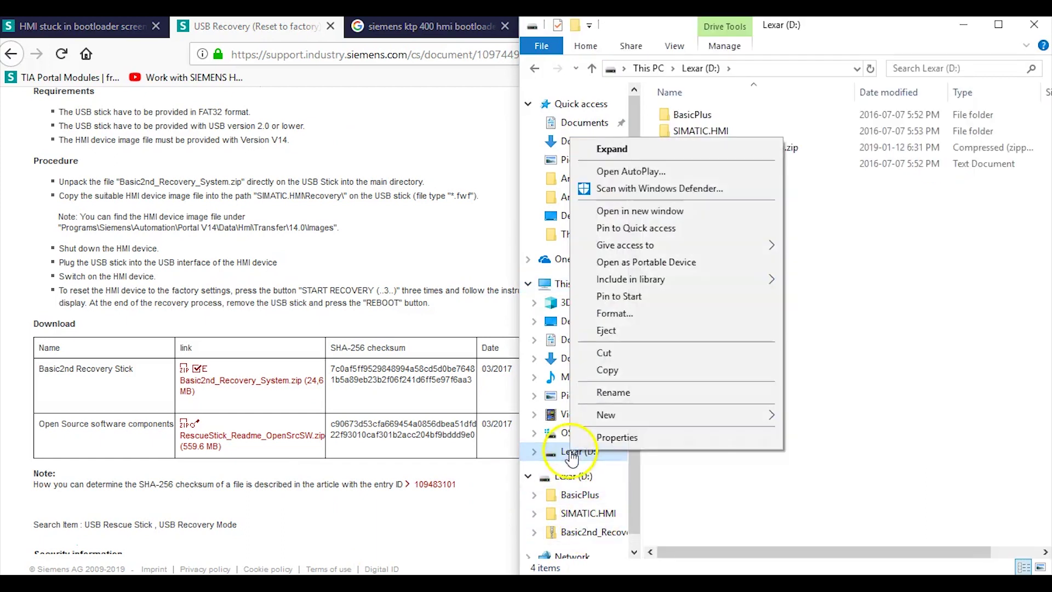
left_click(613, 436)
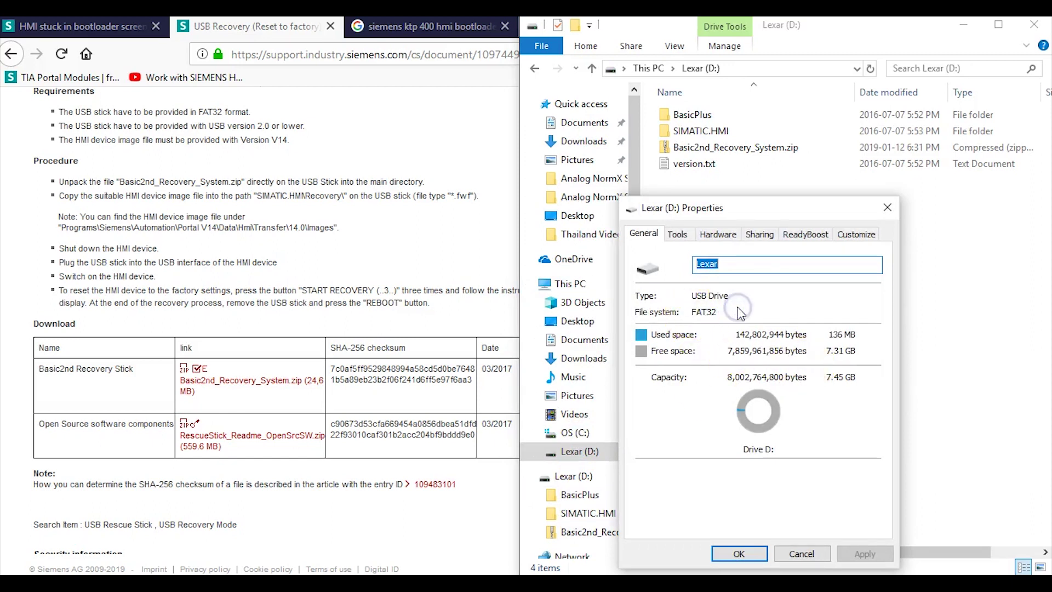
left_click(807, 553)
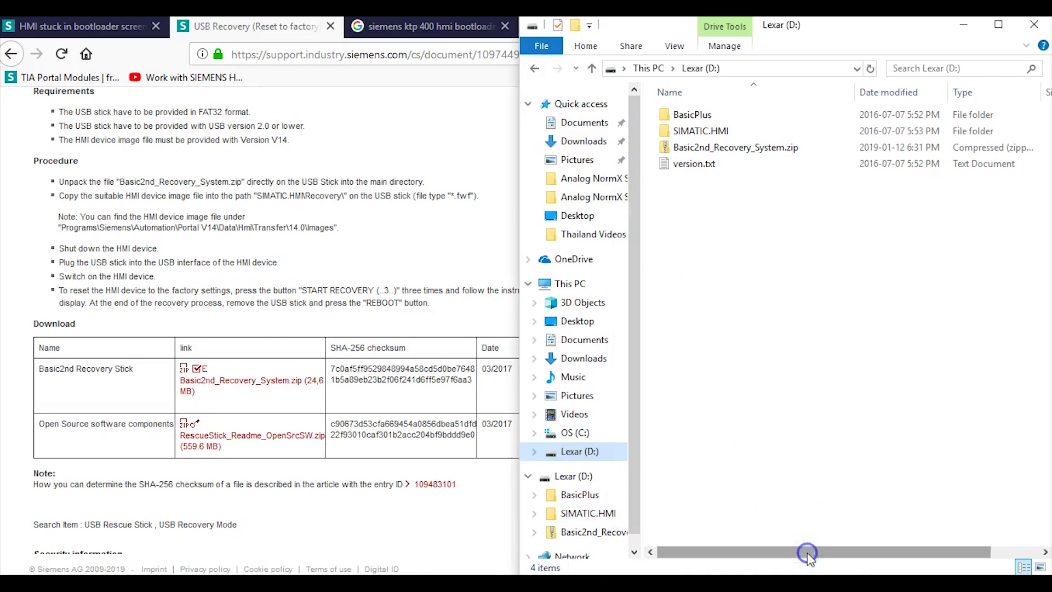
left_click(536, 71)
left_click(466, 110)
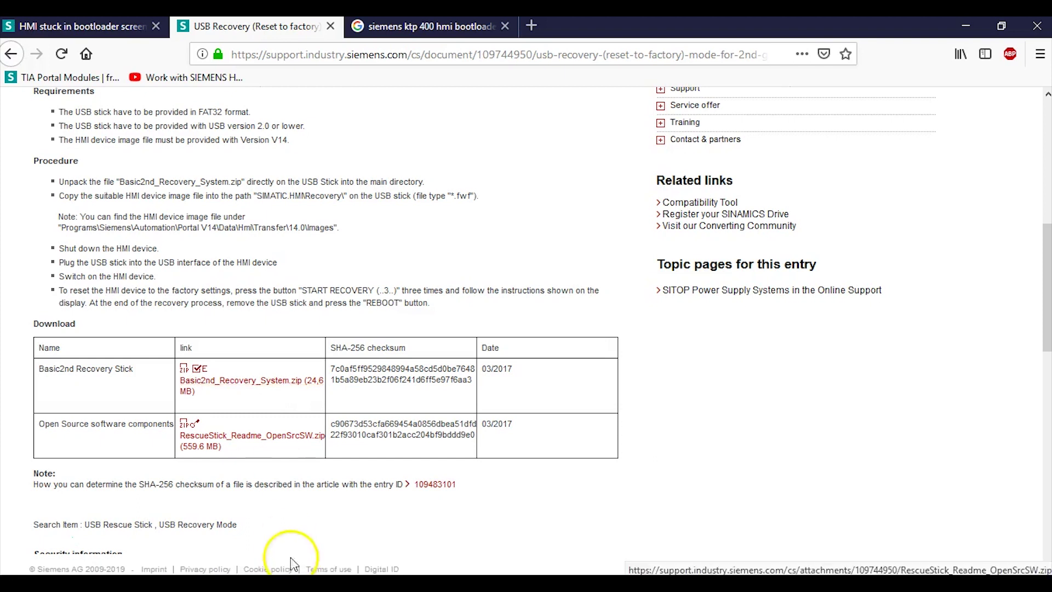
Open the Lexar (D:) stick, extract Basic2nd_Recovery_System.zip there, and select SIMATIC.HMI
key("super+e")
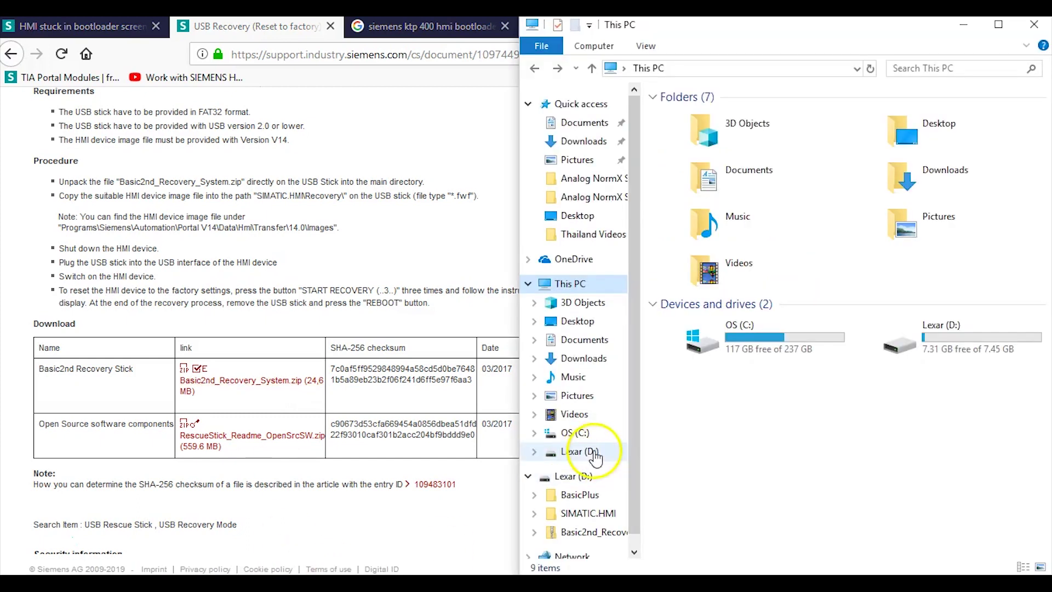
double_click(962, 337)
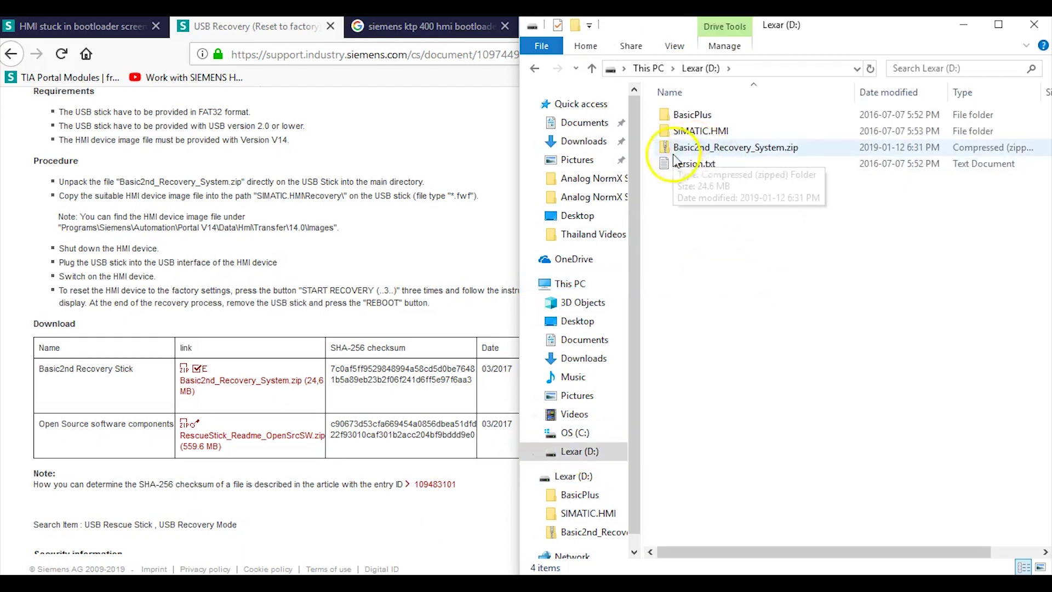
mouse_move(713, 154)
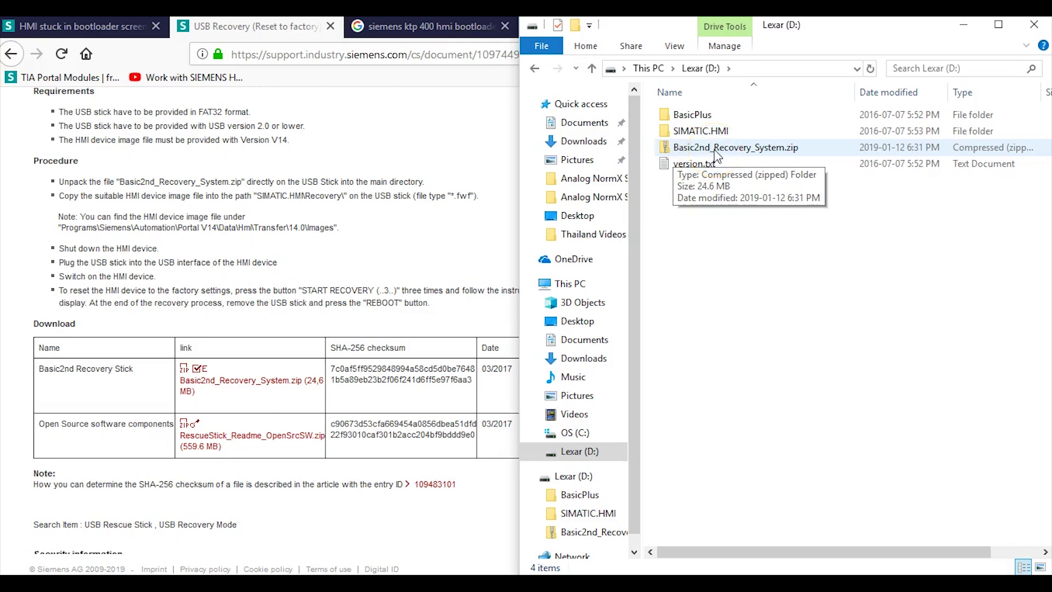
left_click(760, 153)
right_click(762, 156)
left_click(800, 201)
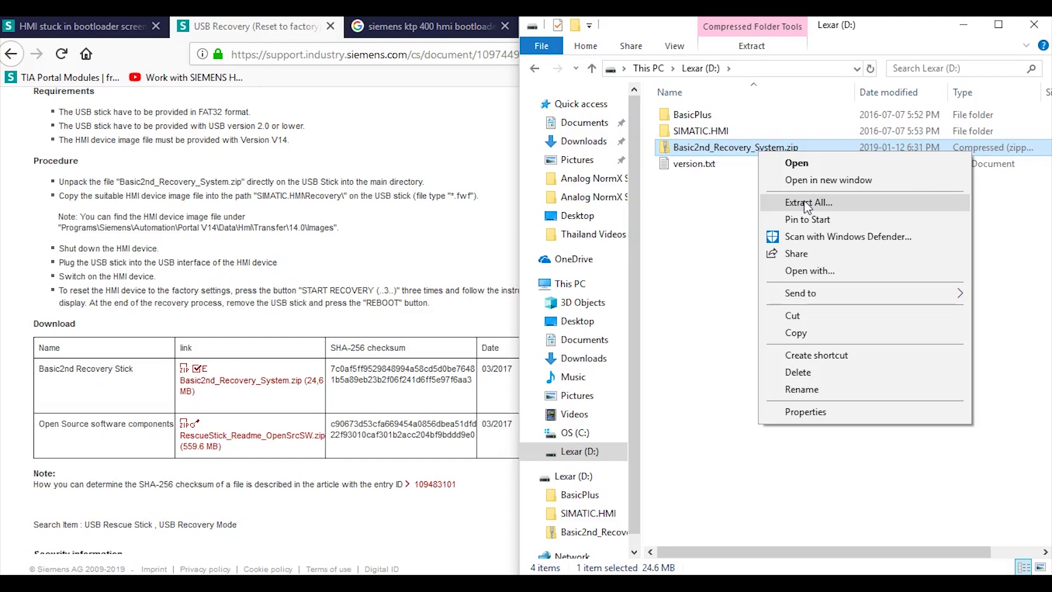
left_click(728, 223)
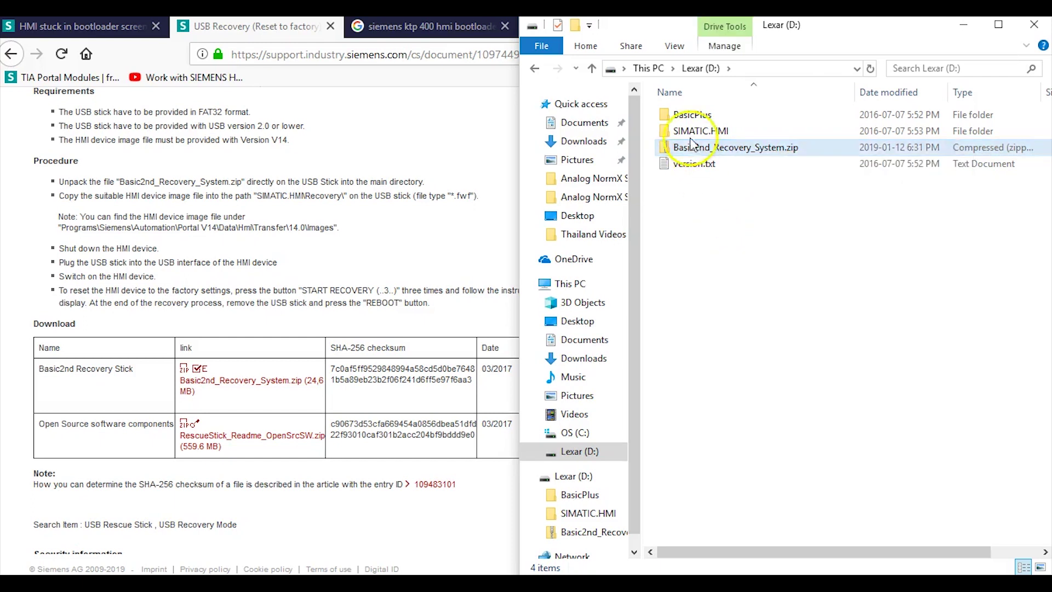
left_click(706, 113)
left_click(713, 132)
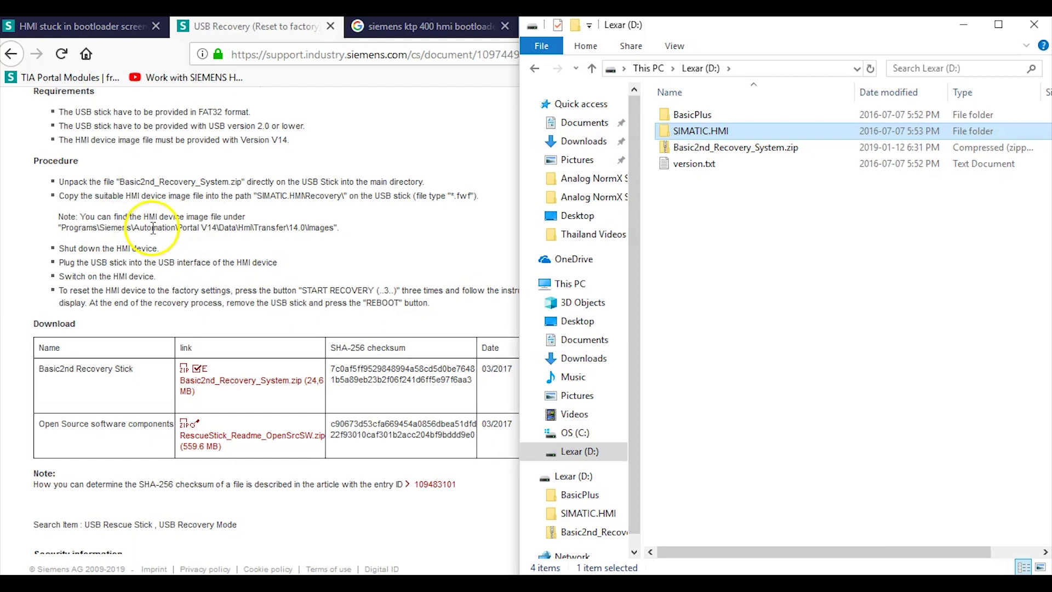
Browse from OS (C:) through Program Files\Siemens\Automation\Portal V15 into Data
left_click(566, 434)
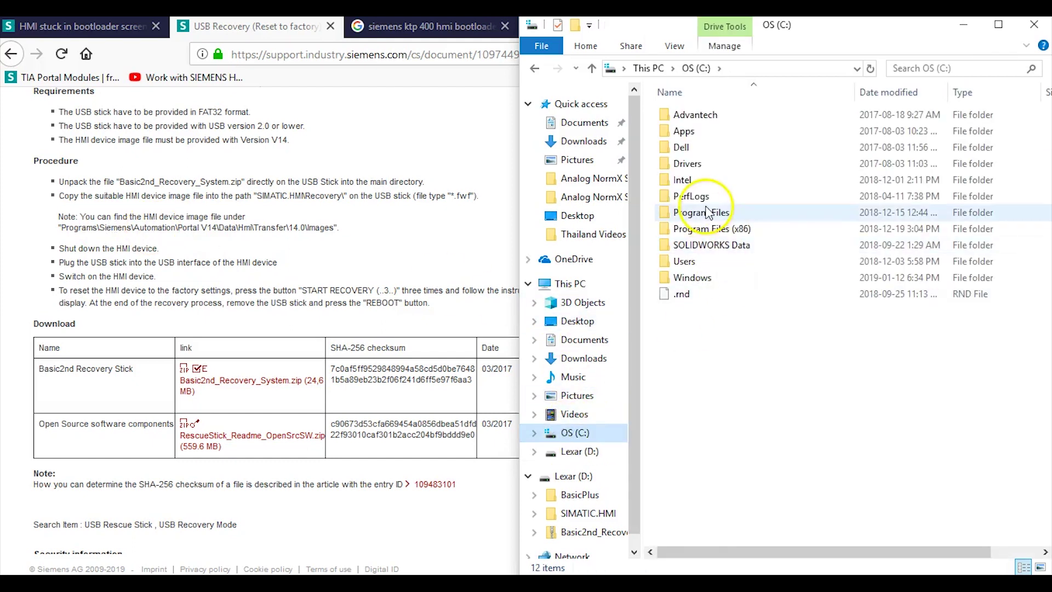
double_click(704, 214)
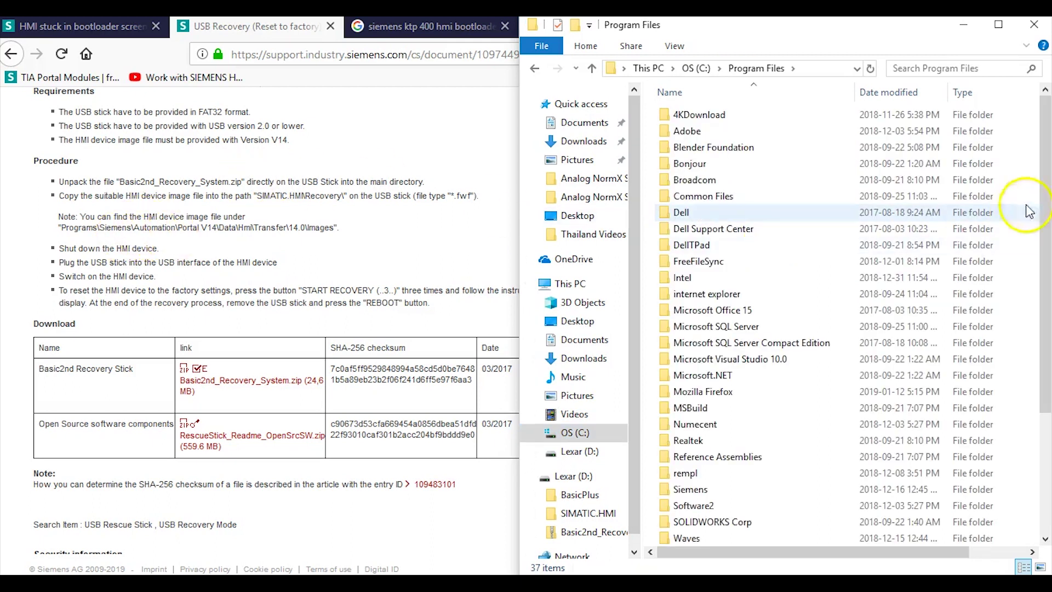
left_click_drag(1043, 199, 1043, 311)
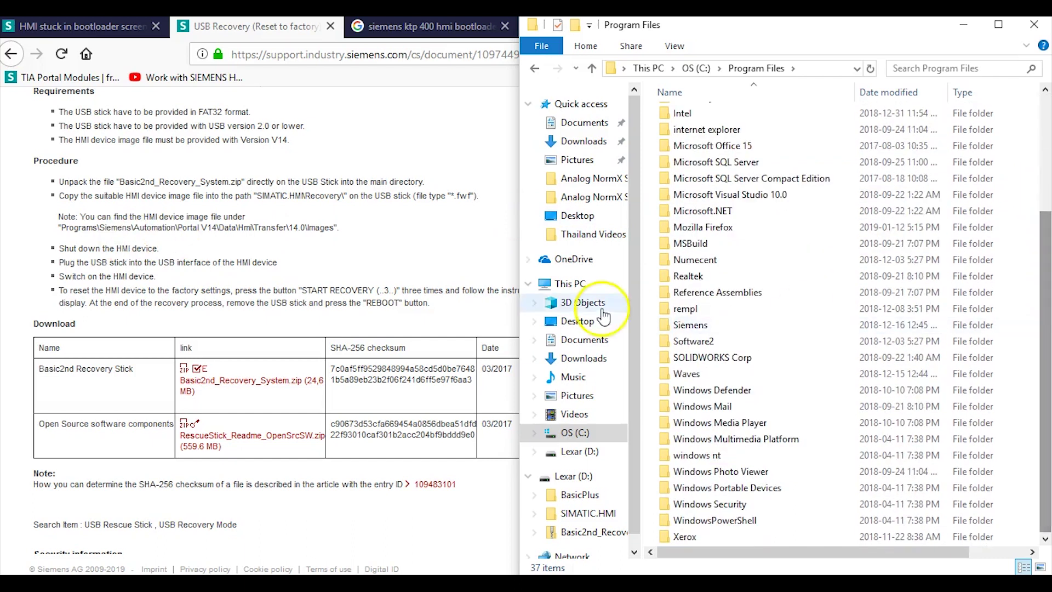
double_click(681, 325)
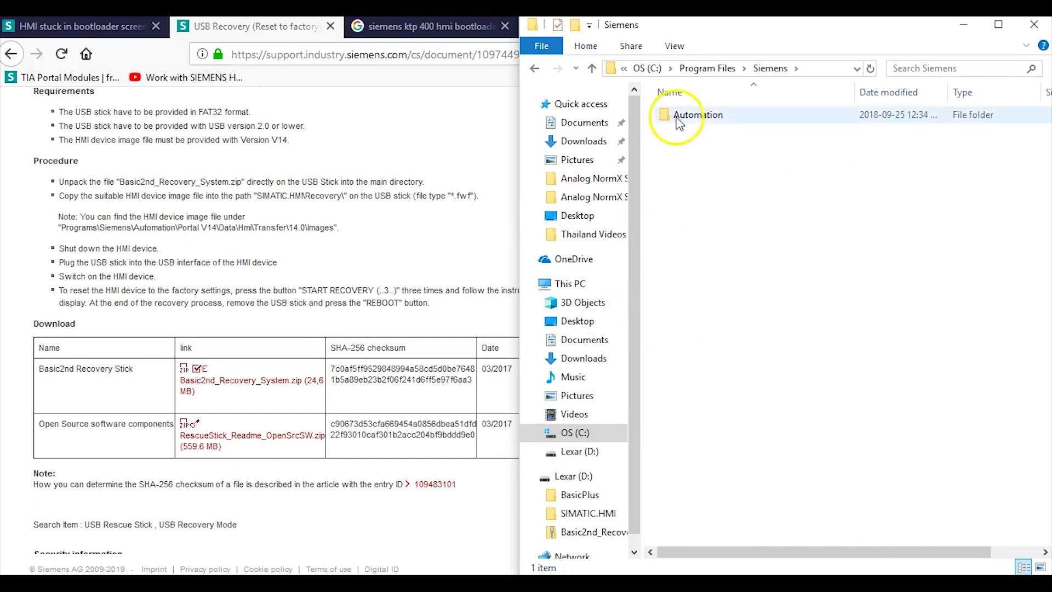
double_click(699, 116)
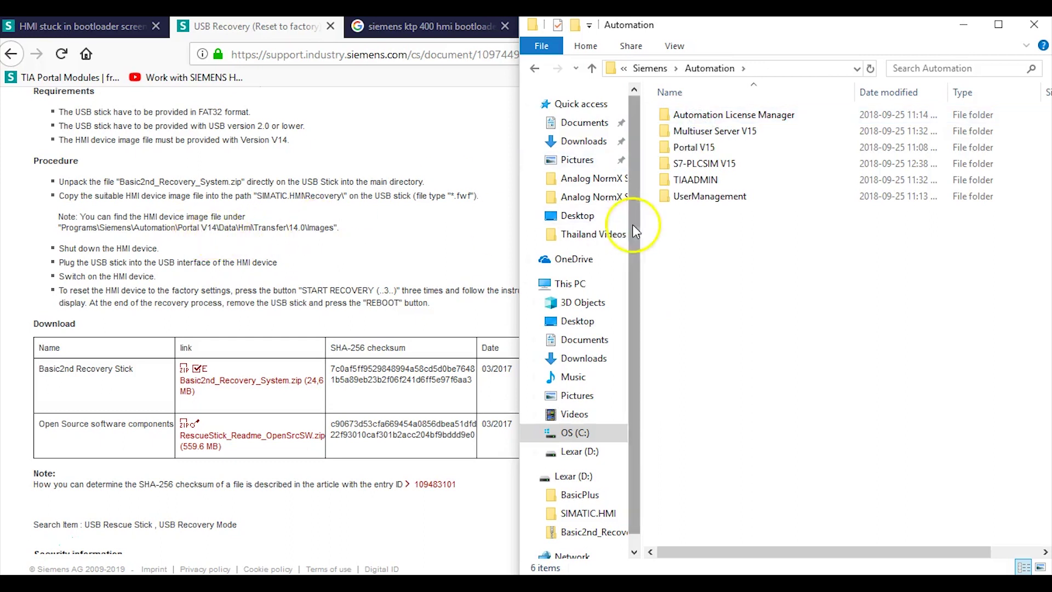
double_click(694, 149)
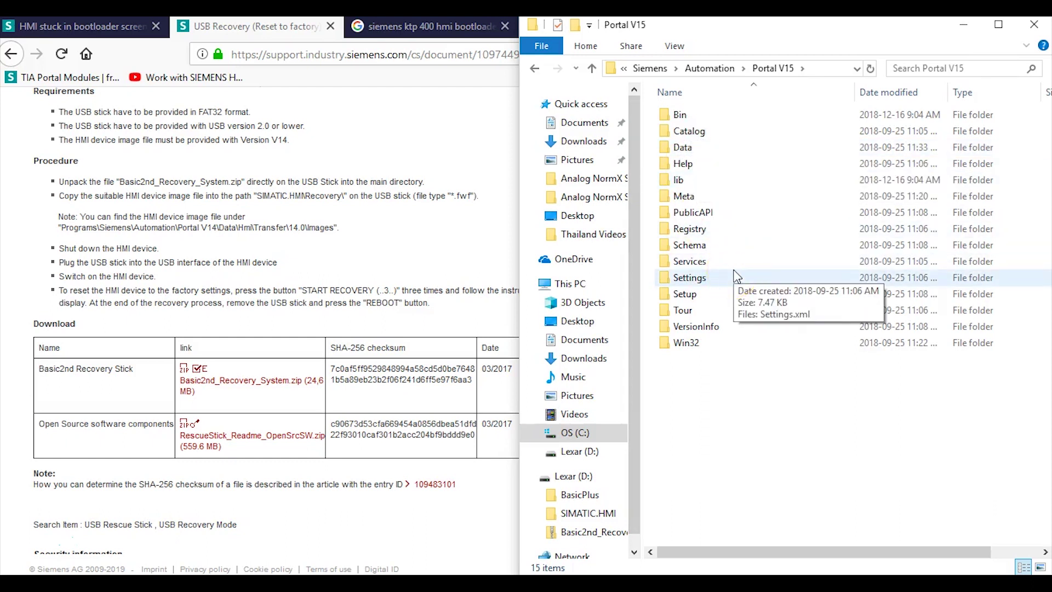
double_click(683, 147)
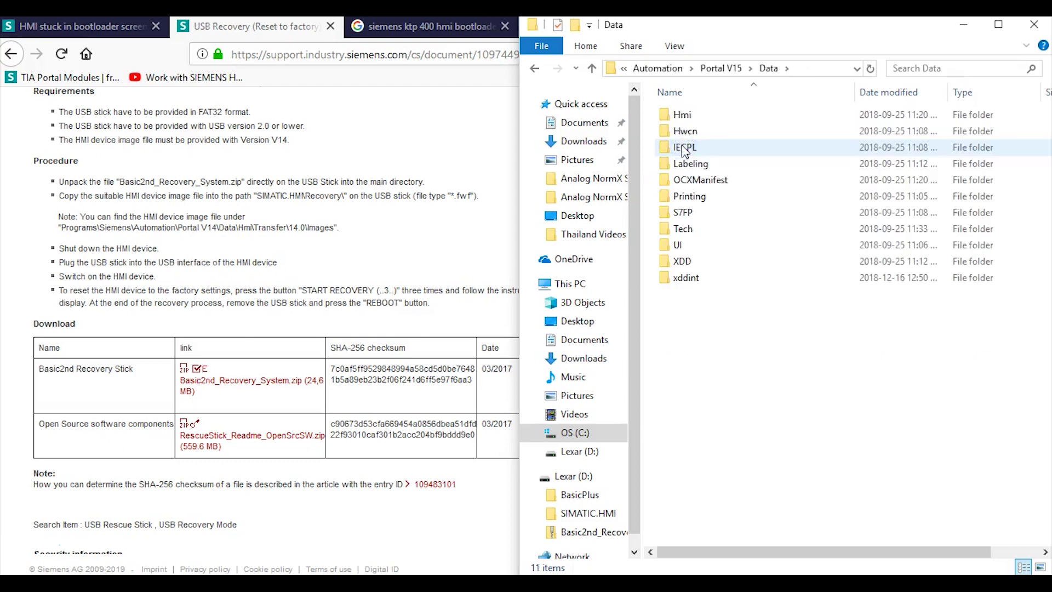
Continue into Hmi\Transfer\15.0\Images and open the KTP400 image folder
left_click(715, 119)
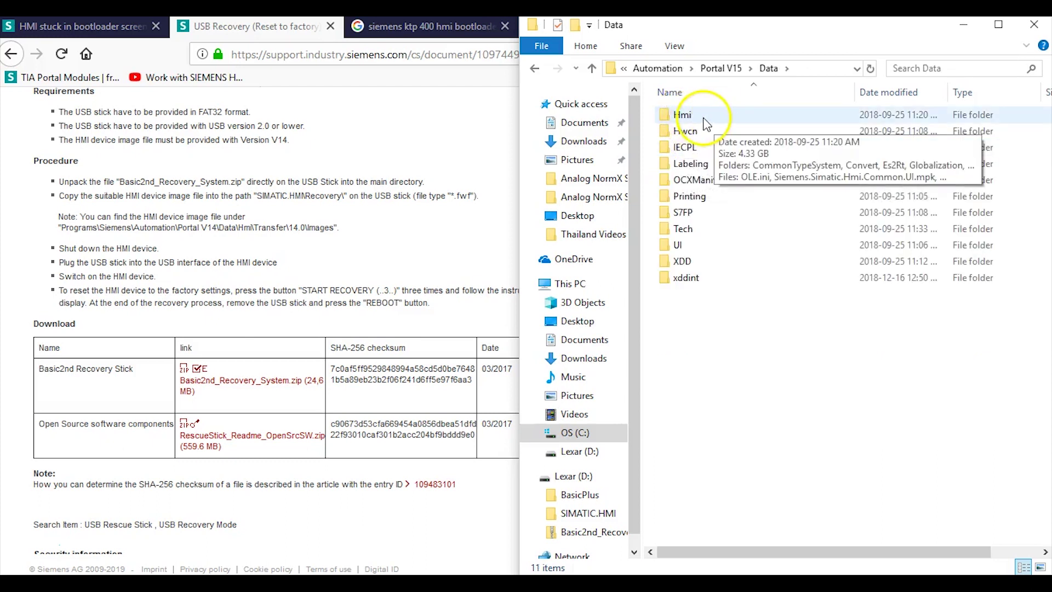
double_click(705, 118)
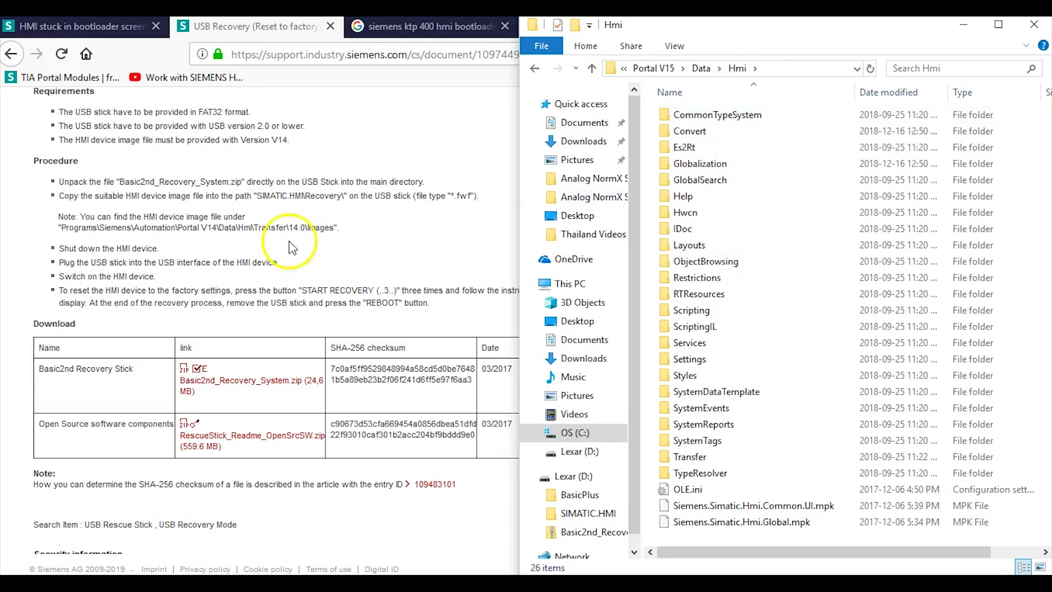
double_click(691, 457)
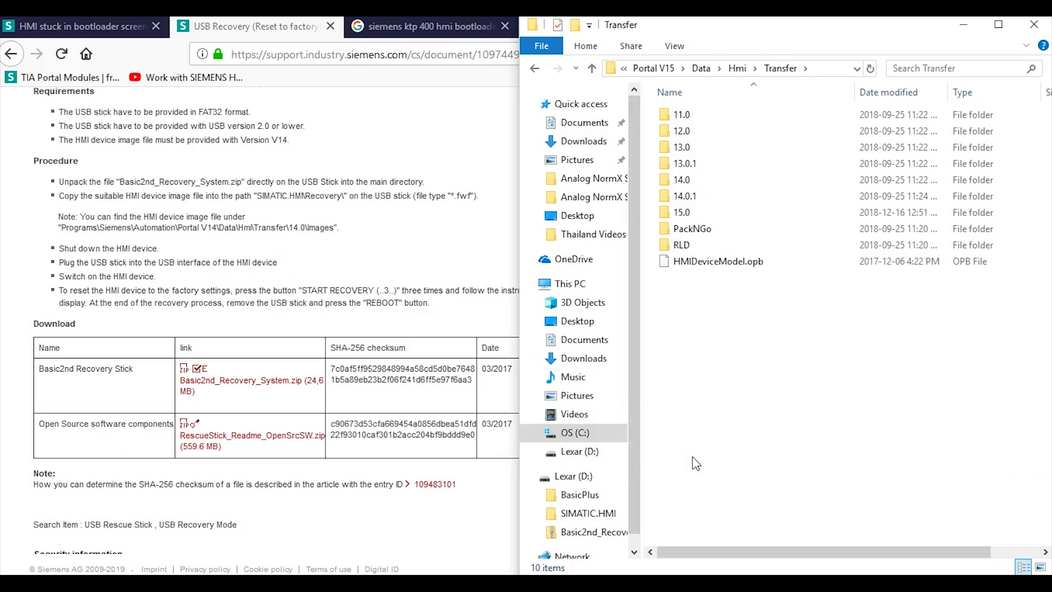
double_click(679, 212)
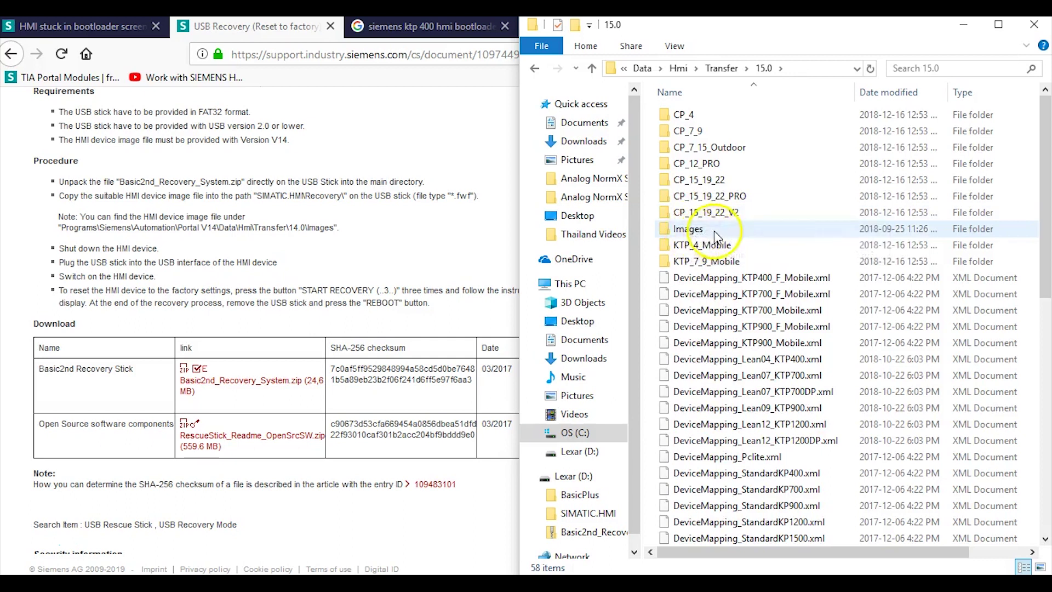
double_click(686, 230)
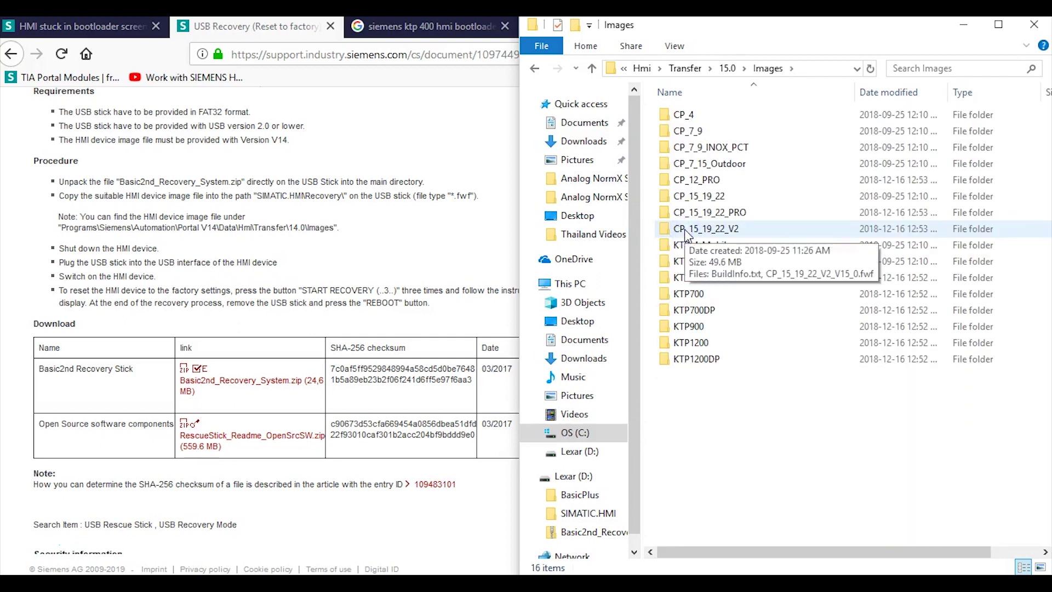
left_click(804, 328)
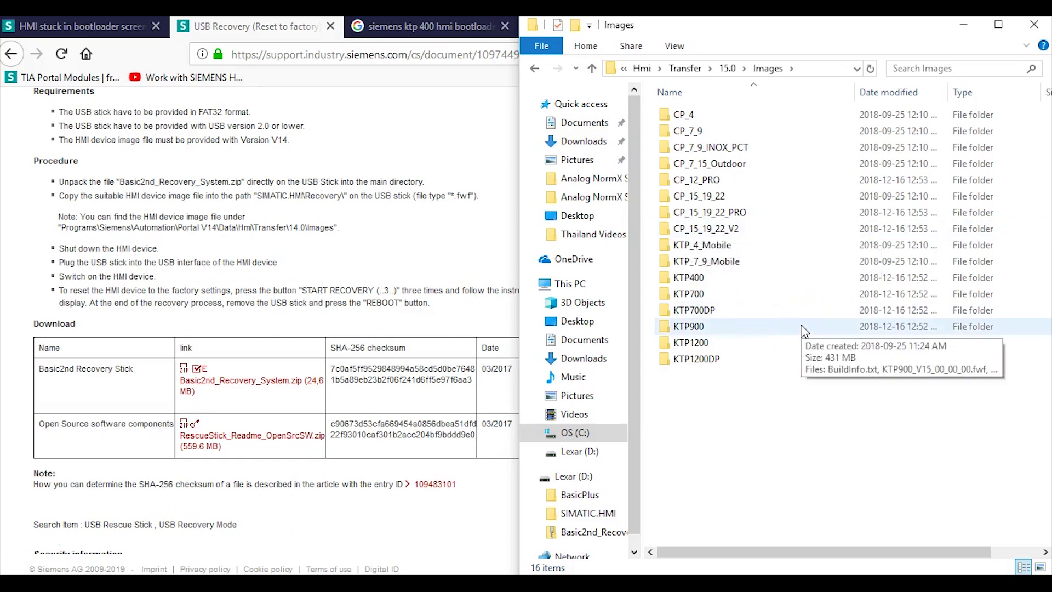
left_click(691, 280)
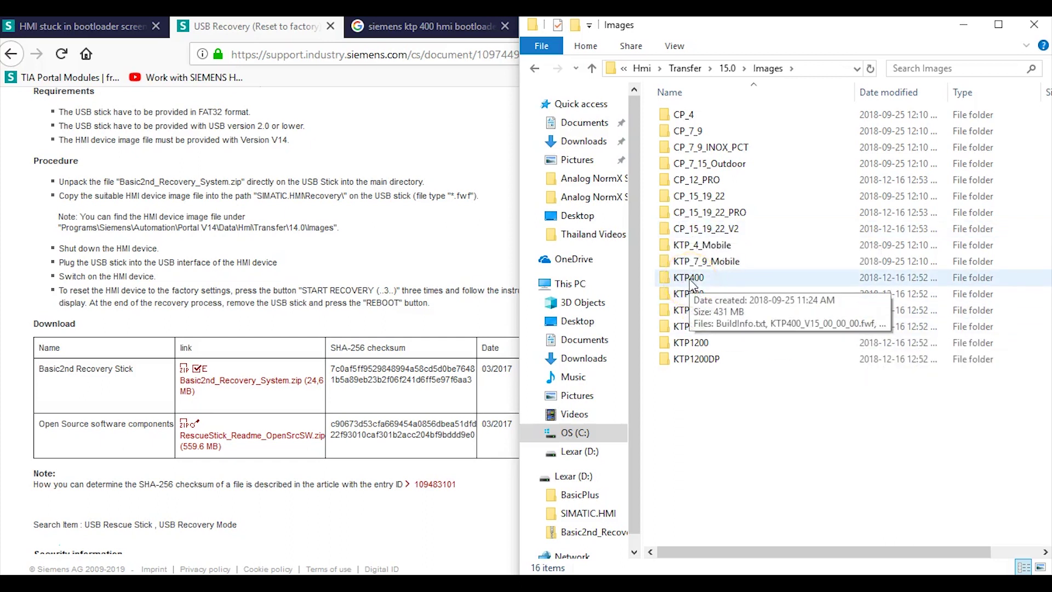
double_click(683, 279)
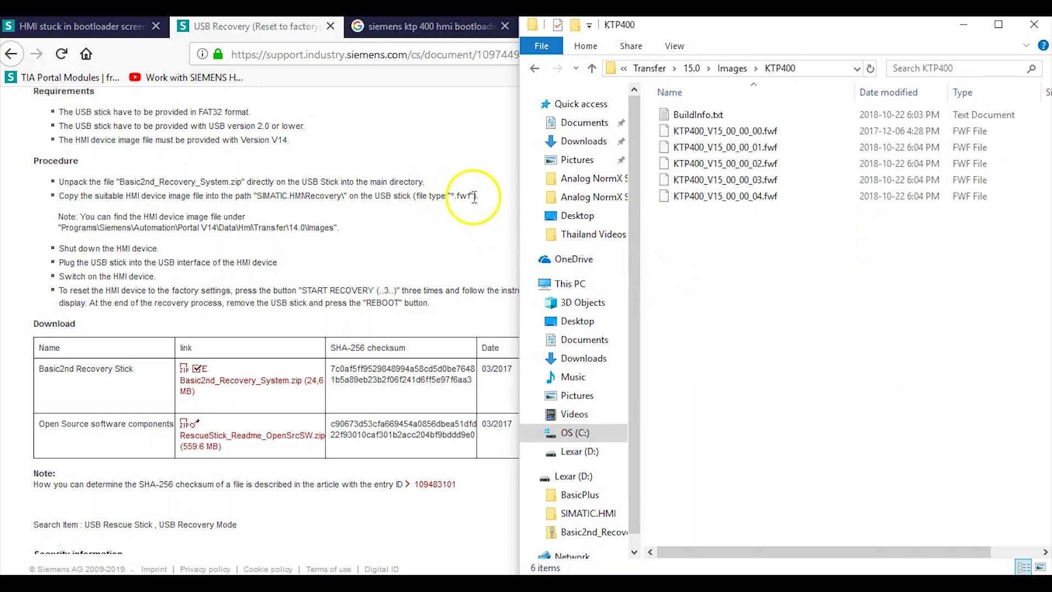
Copy KTP400_V15_00_00_04.fwf and switch back to the Lexar (D:) stick
mouse_move(776, 143)
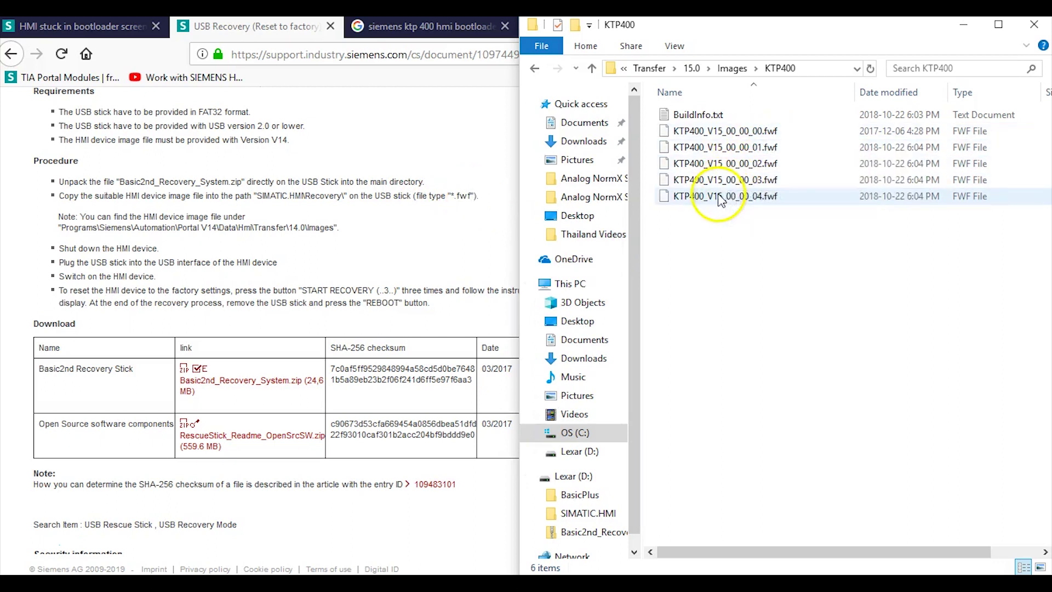
mouse_move(734, 205)
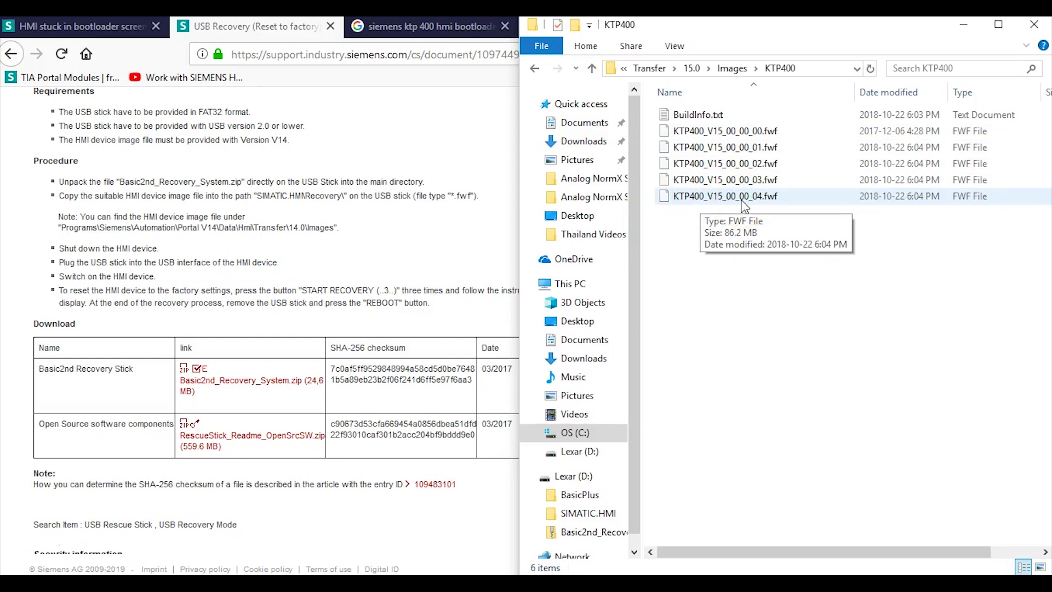
left_click(711, 203)
left_click(240, 229)
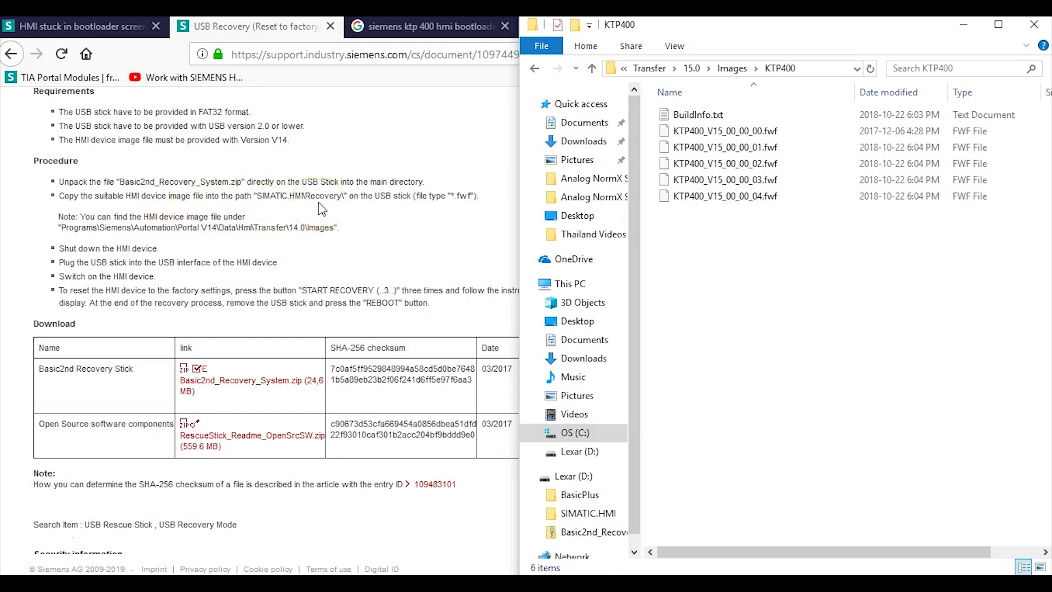
right_click(712, 196)
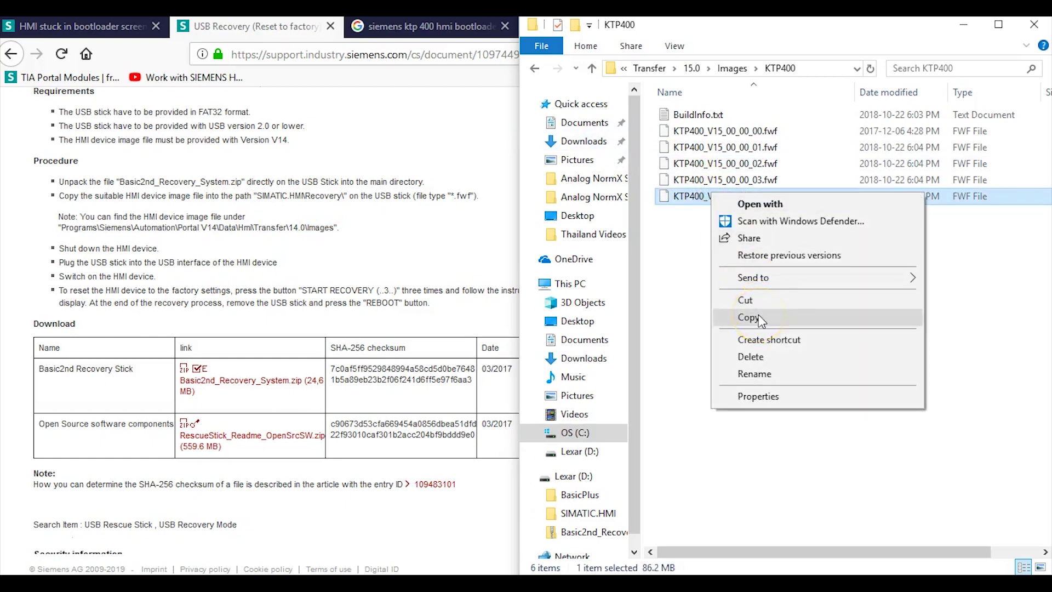
left_click(567, 478)
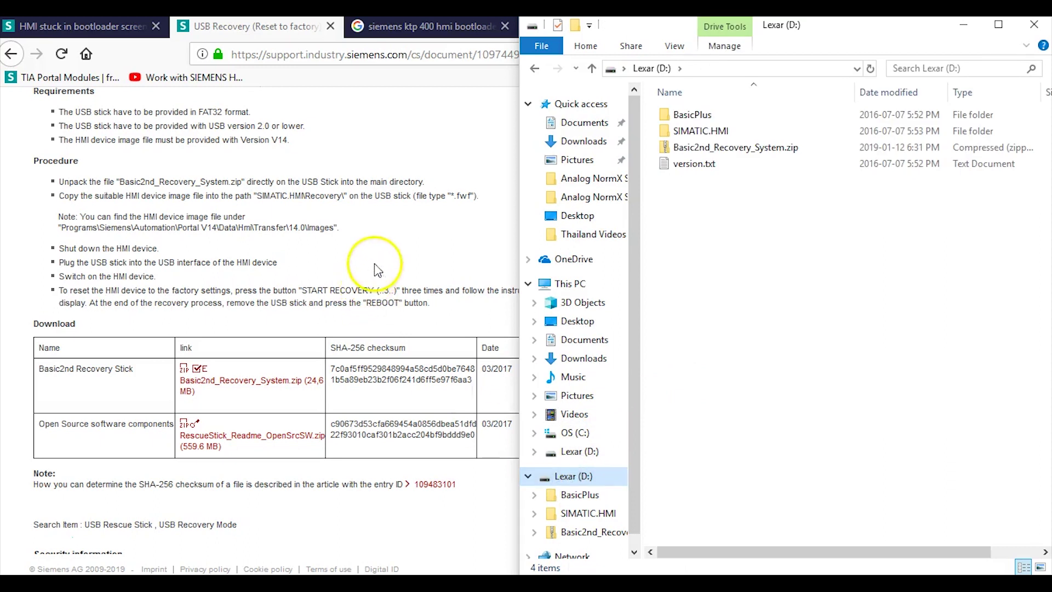
Open SIMATIC.HMI\Recovery on the stick and paste KTP400_V15_00_00_04.fwf into it
double_click(717, 131)
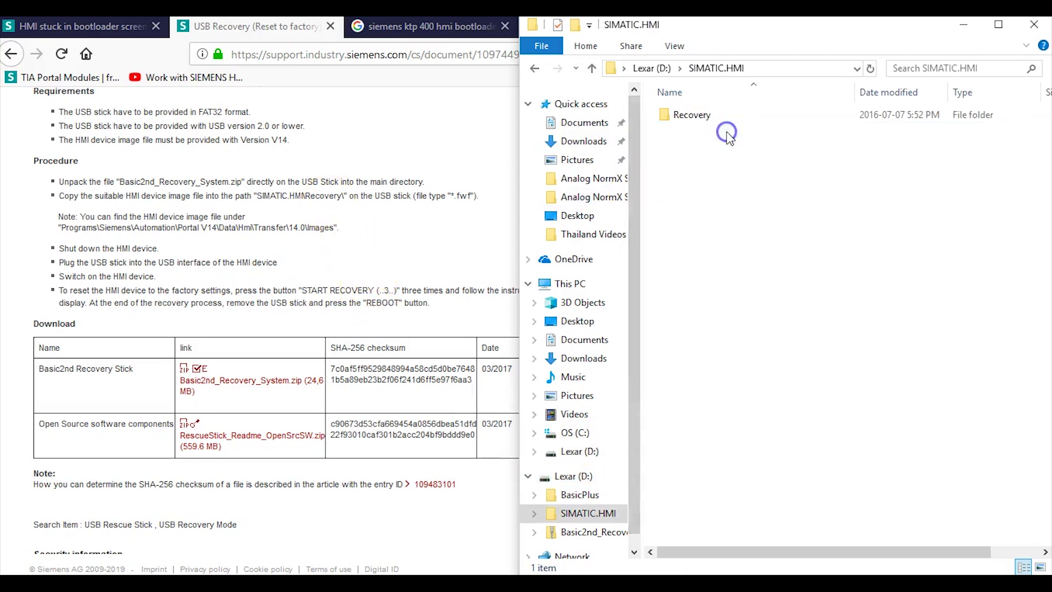
double_click(690, 116)
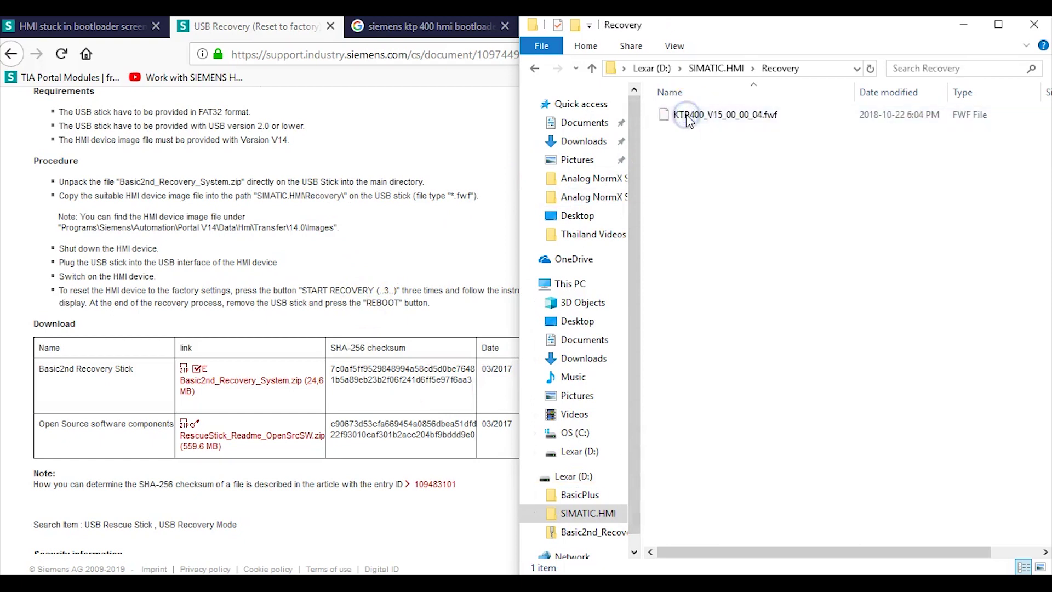
left_click(699, 118)
left_click(786, 137)
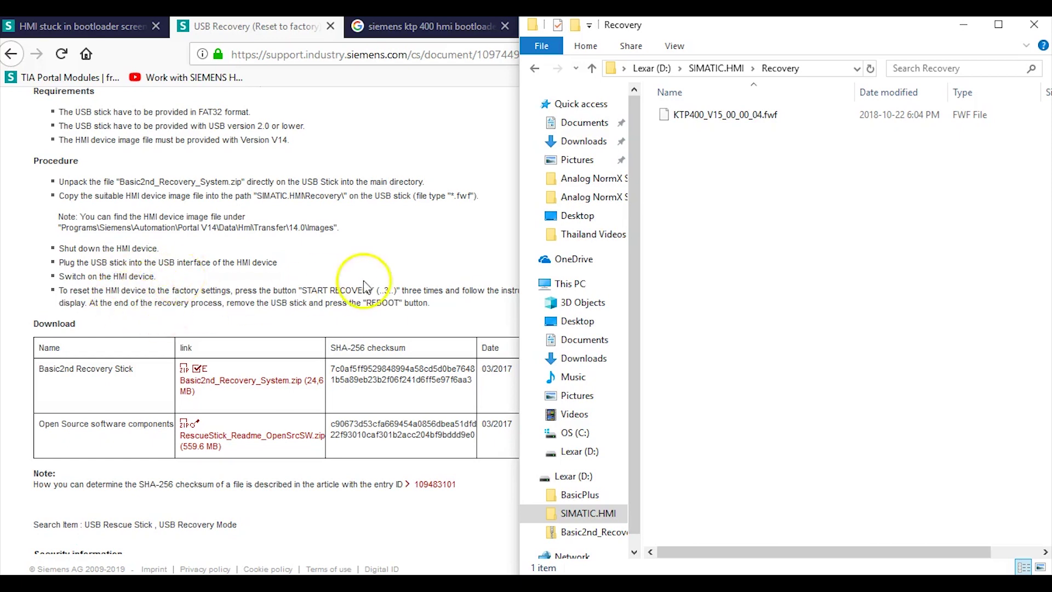
Close File Explorer to bring the Siemens USB Recovery article back to the front
left_click(433, 256)
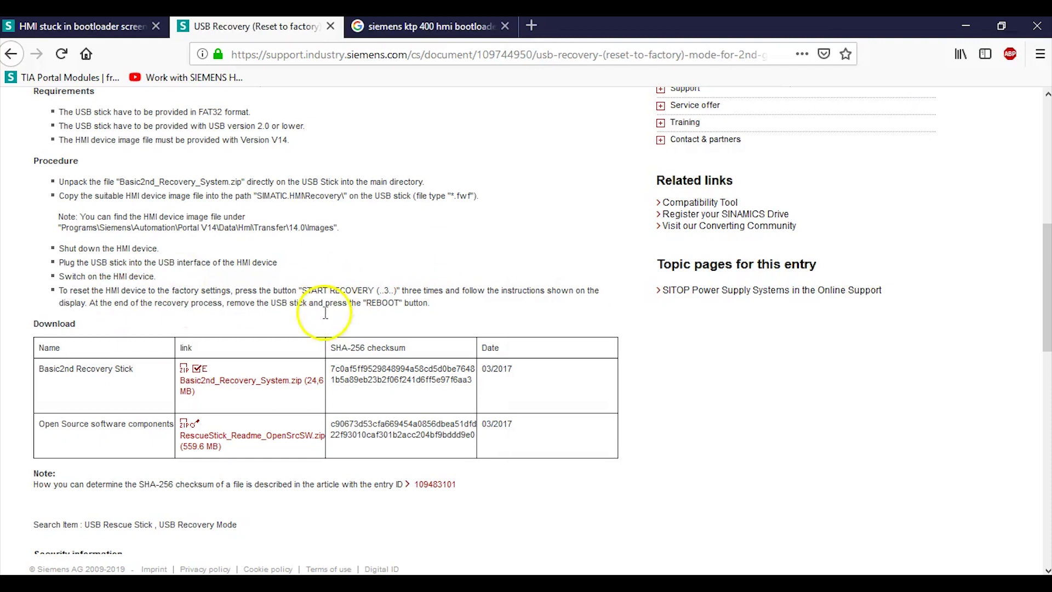